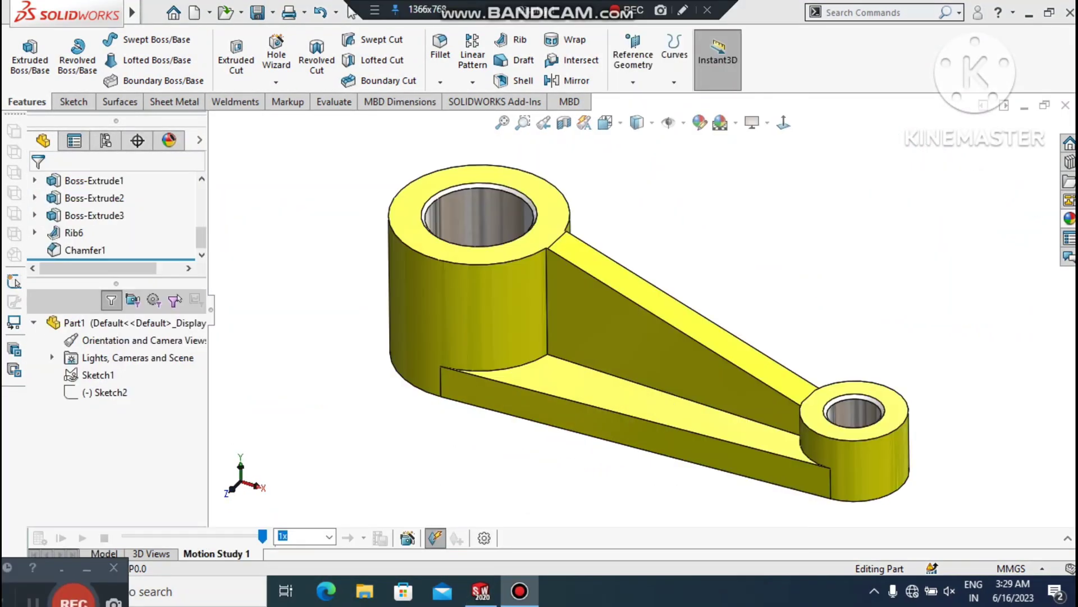
Step: Examine the finished yellow lever arm with its two hollow bosses and rib by panning, rotating and zooming the view
mouse_move(694, 259)
middle_mouse_down("ctrl")
mouse_move(693, 233)
mouse_move(693, 250)
middle_mouse_up("ctrl")
right_click(744, 225)
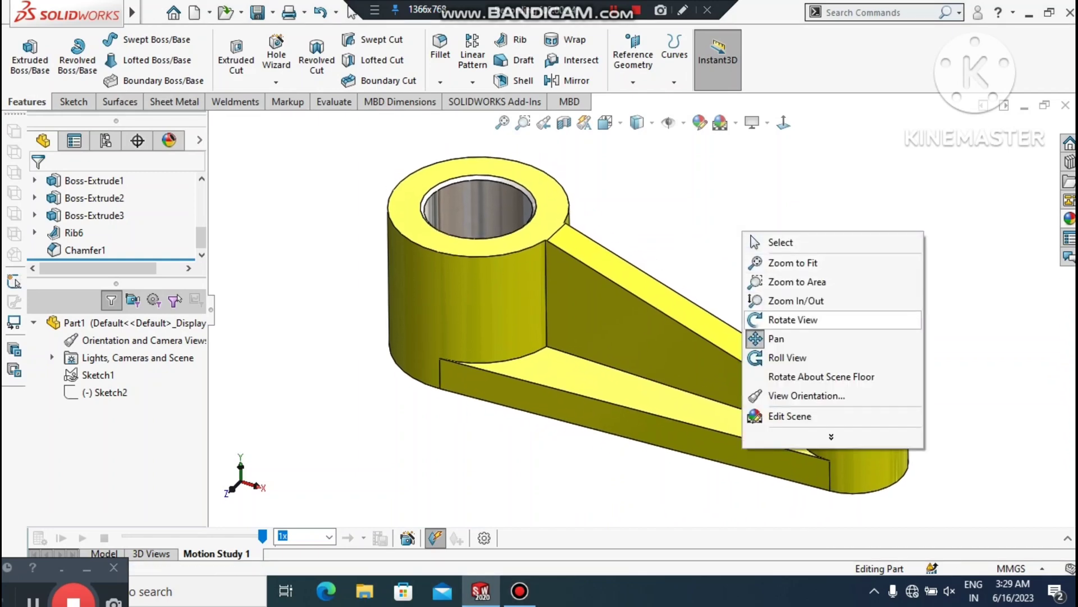
left_click(763, 316)
left_click_drag(762, 316, 800, 336)
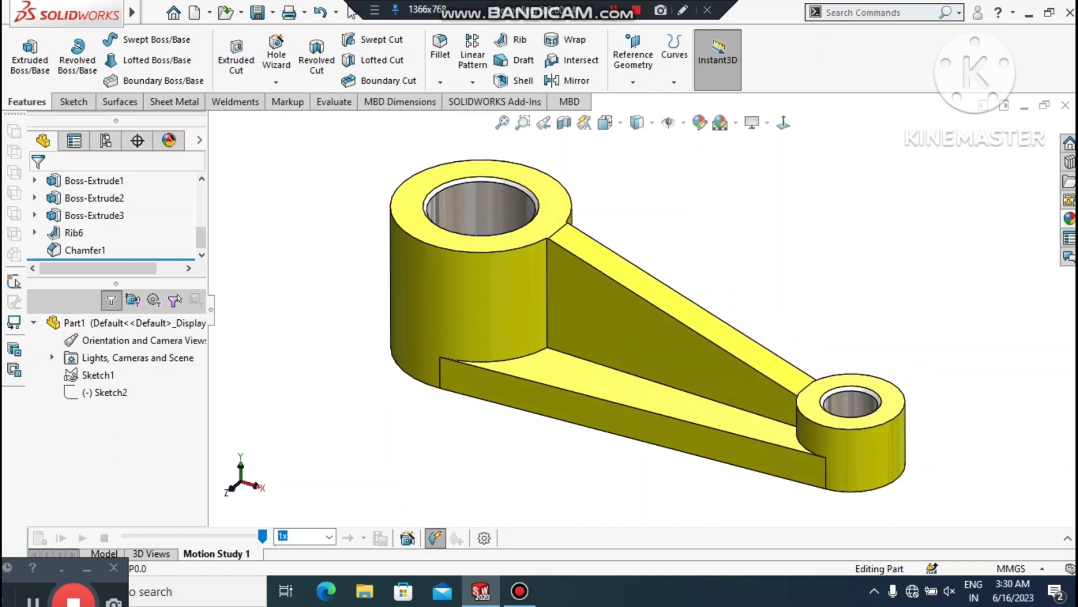
middle_click_drag(789, 250, 791, 247)
right_click(791, 247)
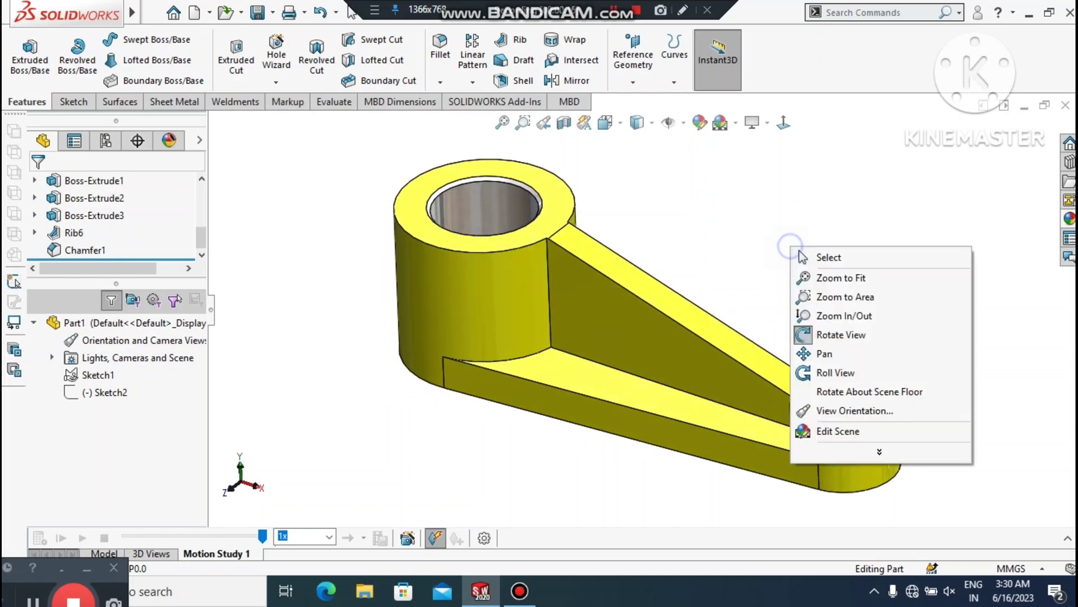
left_click(829, 317)
mouse_move(822, 335)
left_mouse_down()
mouse_move(822, 304)
mouse_move(823, 365)
mouse_move(822, 346)
left_mouse_up()
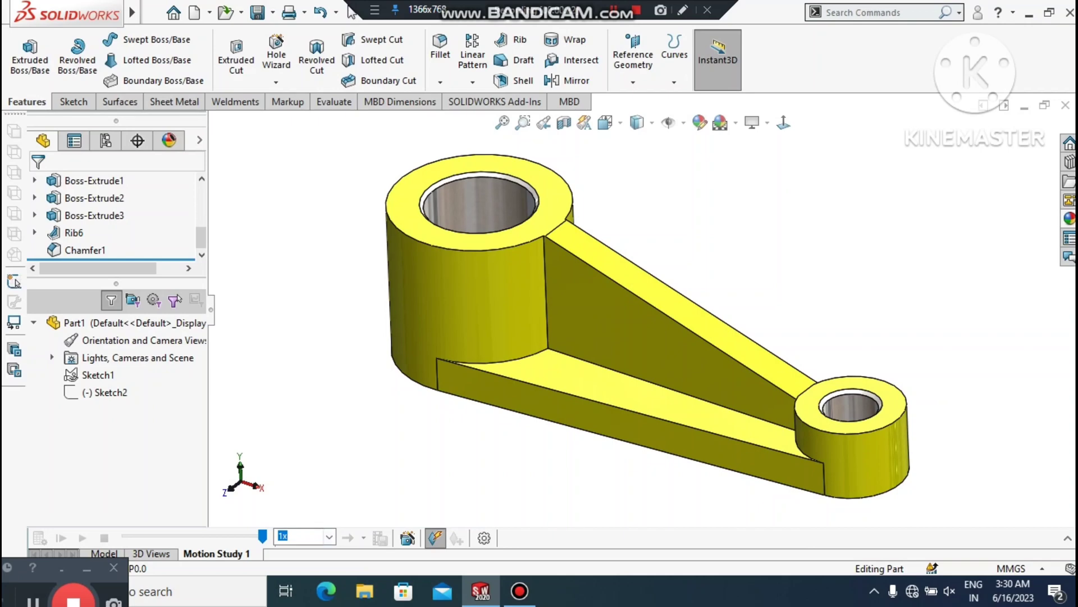
right_click(362, 371)
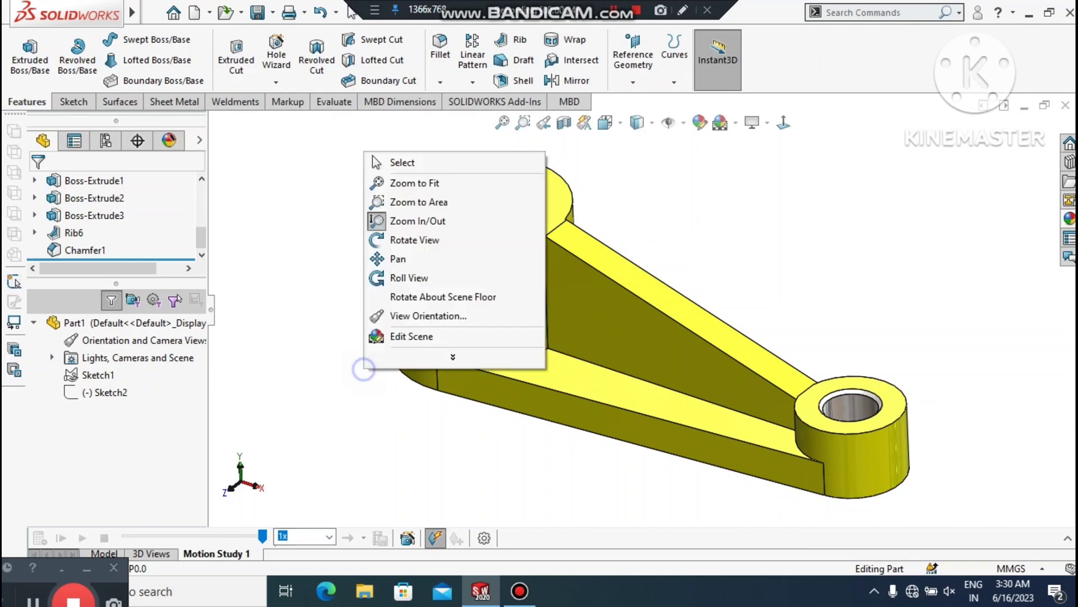
left_click(393, 217)
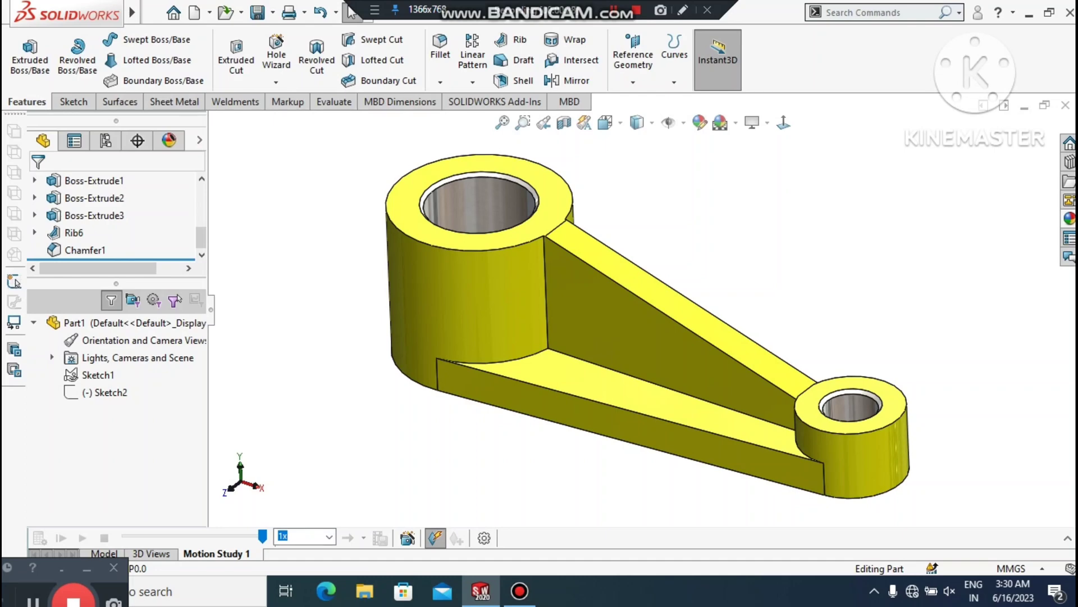
Step: Create a rotate-model animation of the lever arm with a duration of 10 seconds and a start time of 10 seconds
left_click(408, 537)
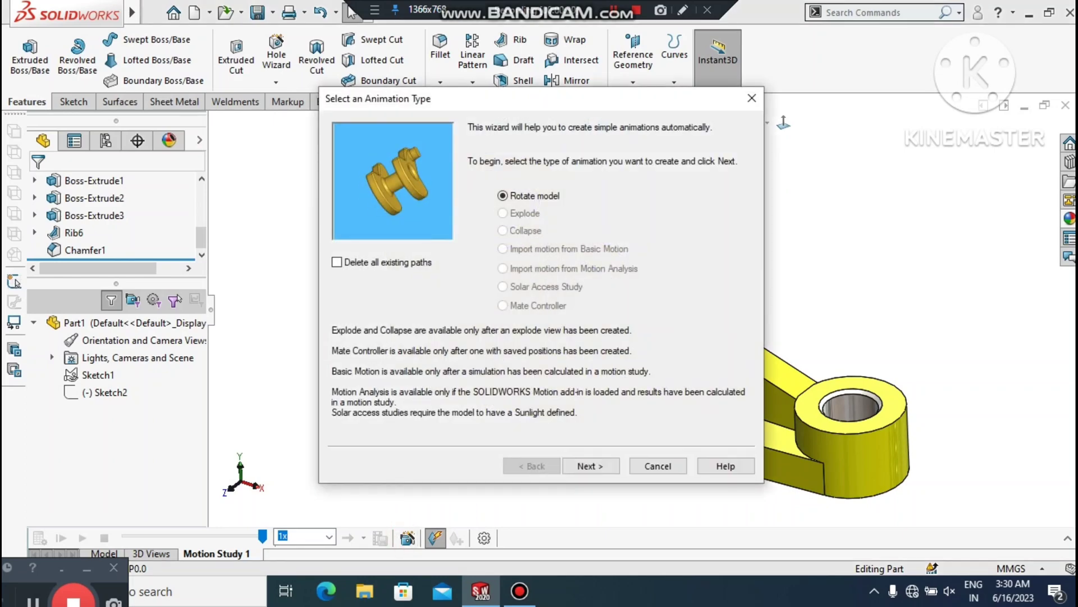
left_click(591, 464)
left_click(591, 465)
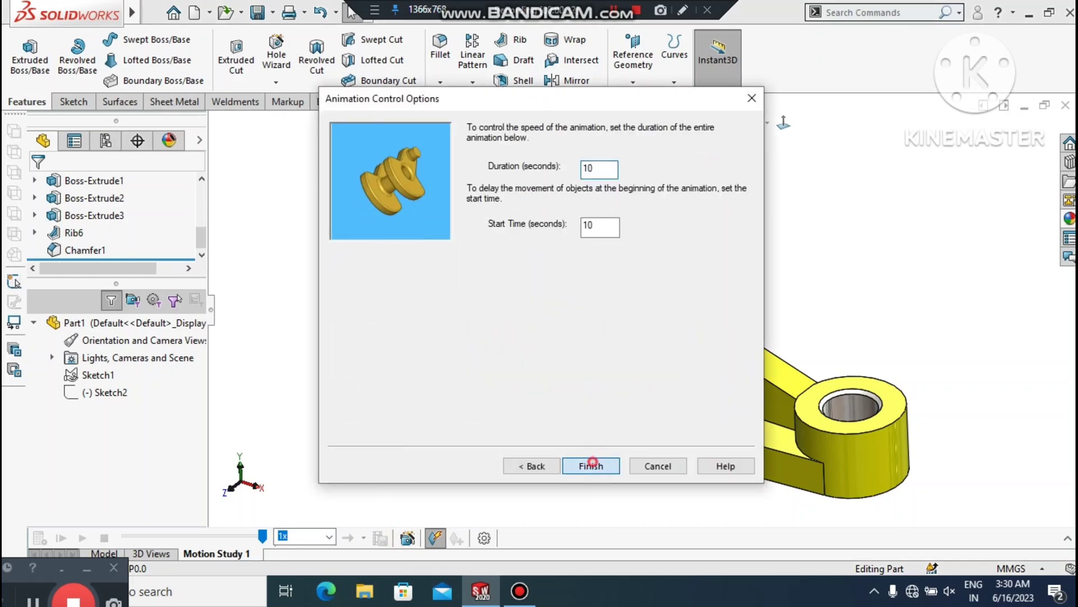
left_click(589, 467)
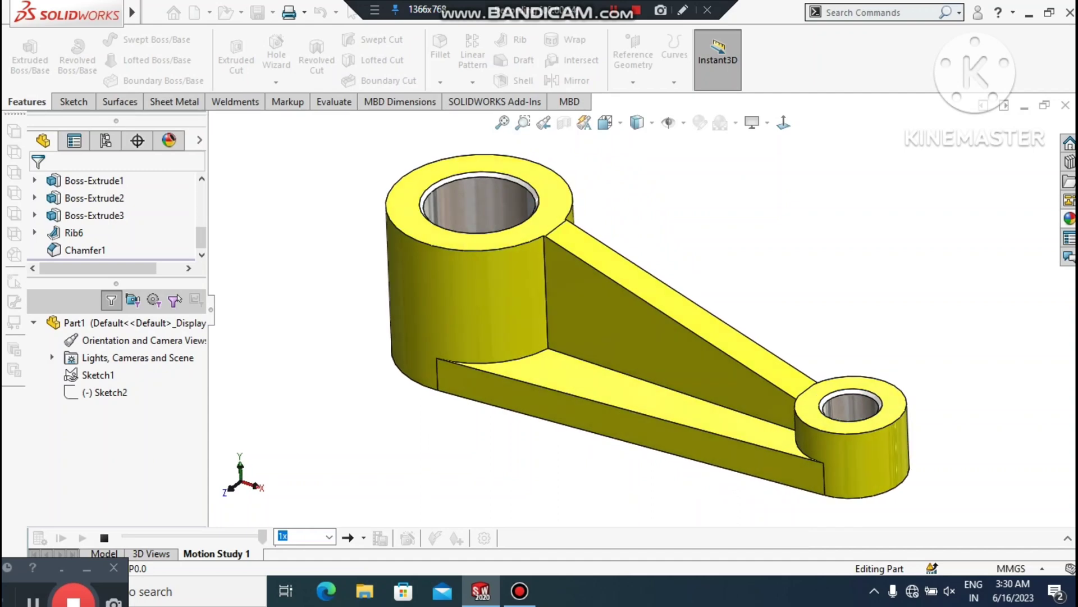
Step: Create a new part document and set its scene background to Plain White
left_click(152, 13)
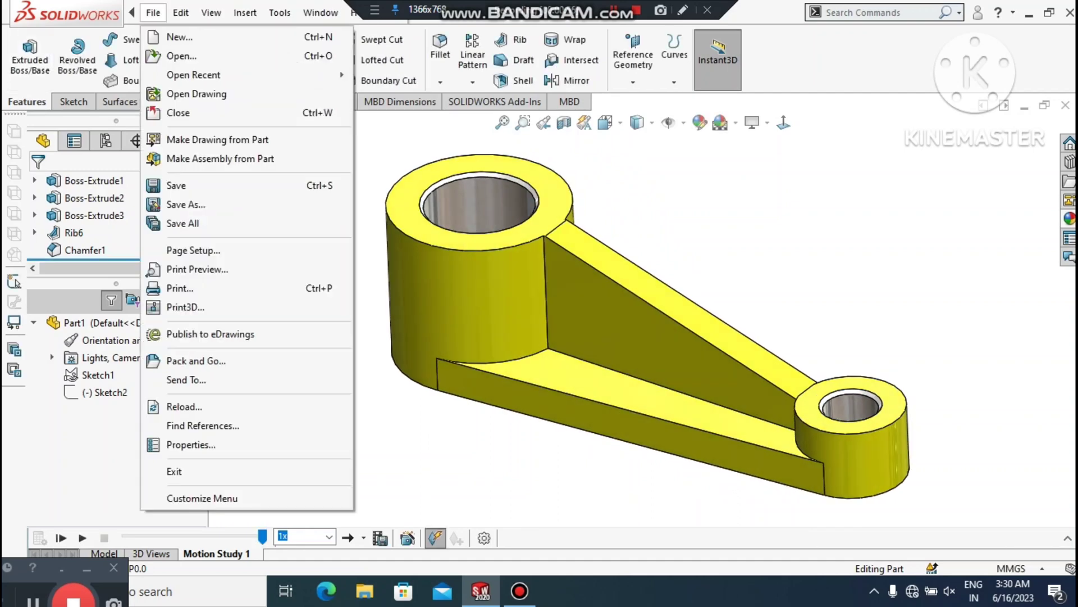
left_click(236, 36)
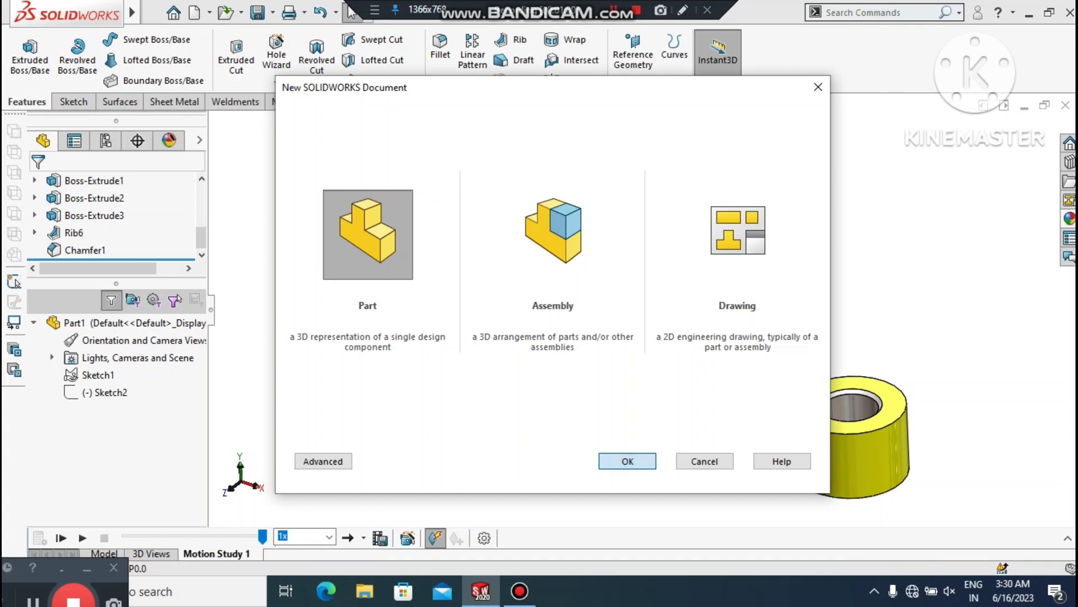
key("Return")
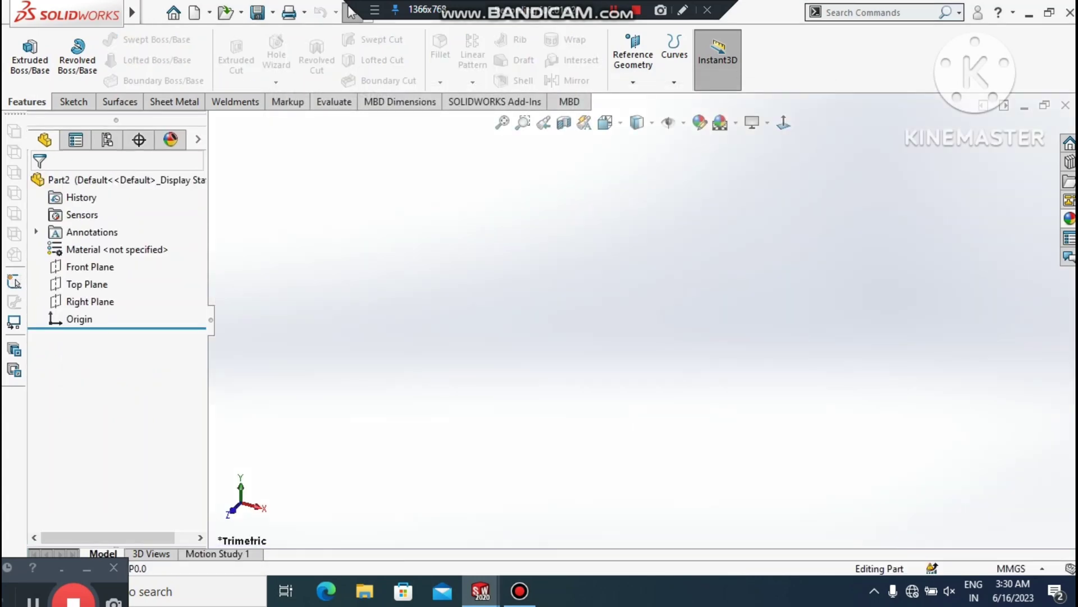
left_click(735, 122)
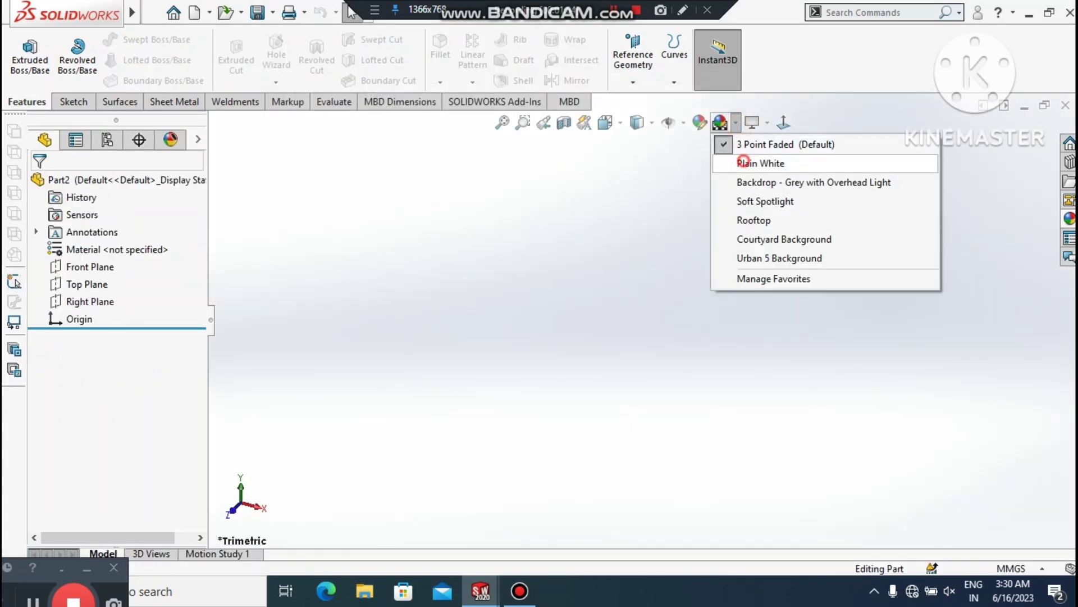
left_click(741, 163)
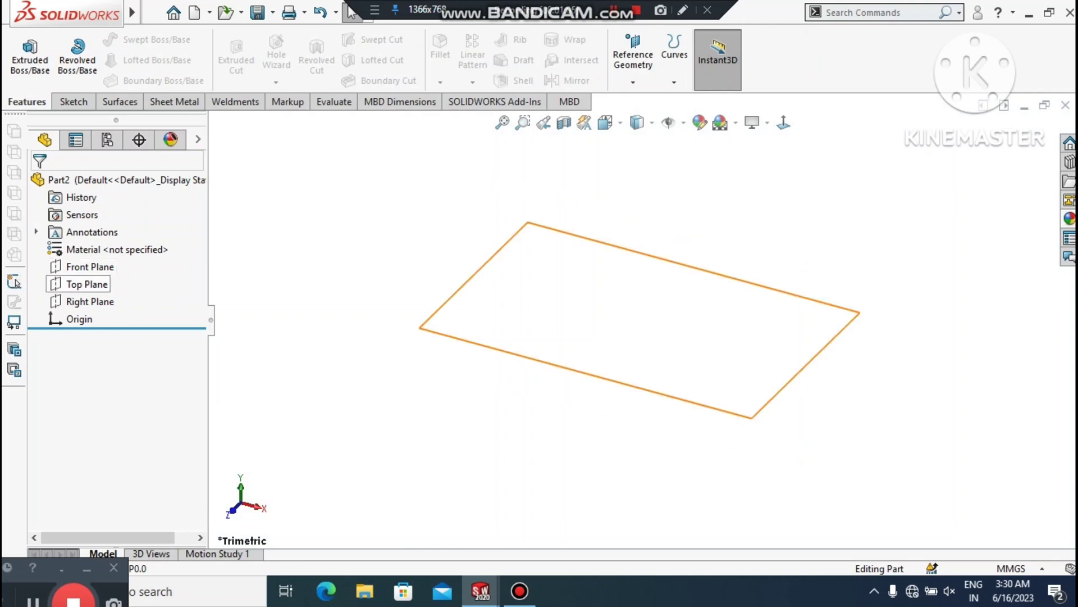
Step: Sketch two concentric circles centred on the origin on the Top Plane, with the outer one about 93 mm in diameter
right_click(85, 283)
left_click(96, 262)
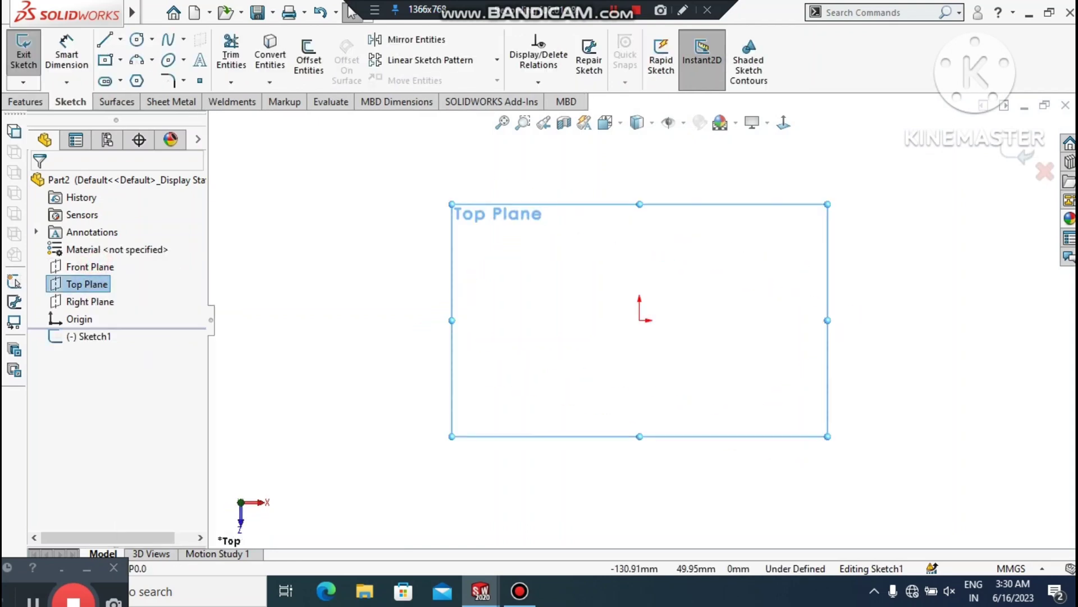
left_click(363, 214)
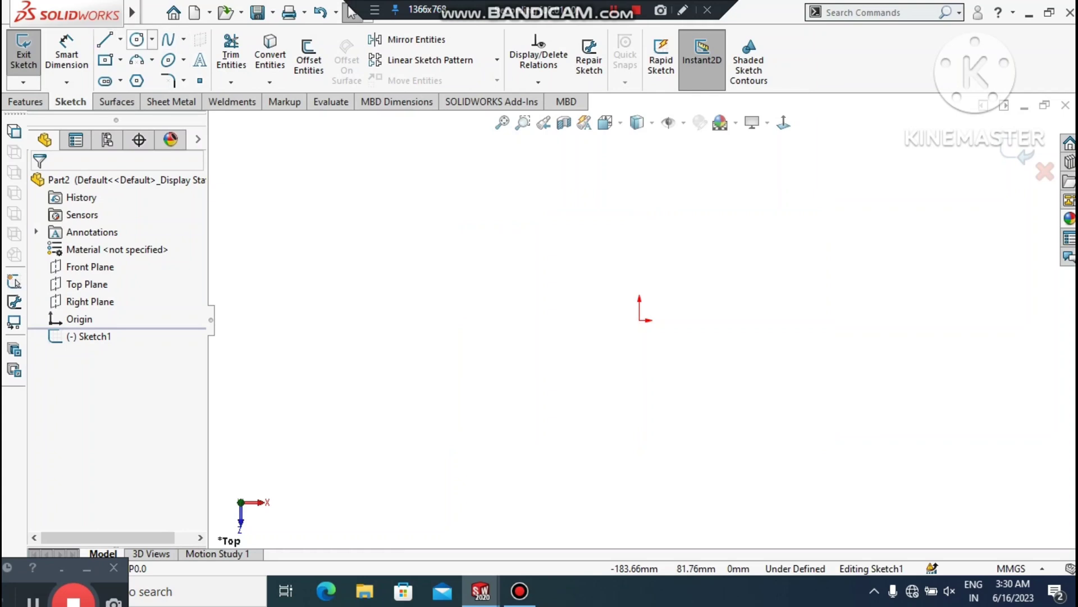
left_click(136, 39)
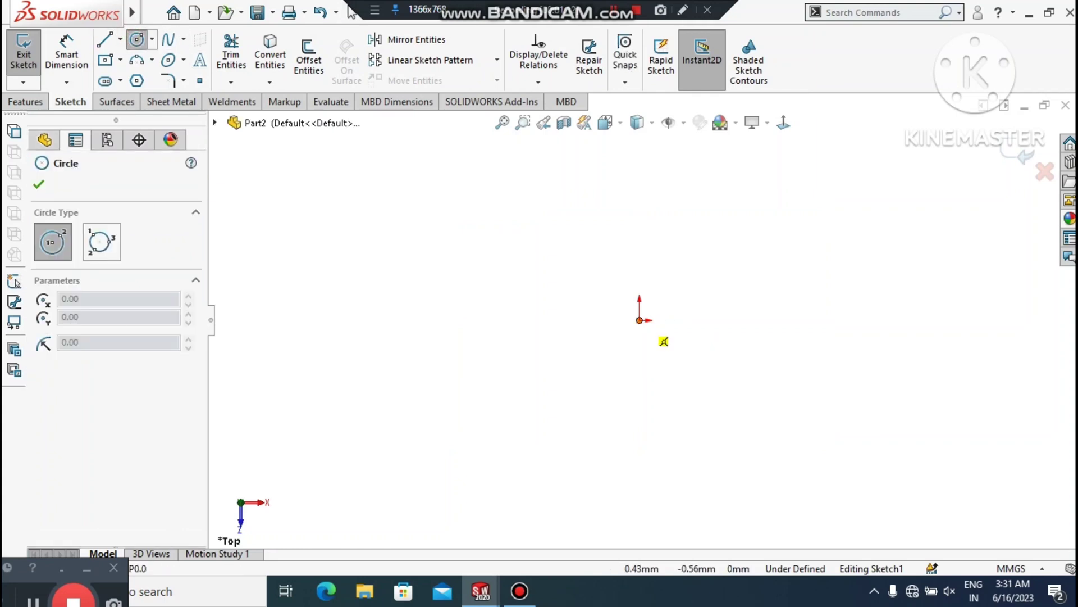
left_click(639, 320)
left_click(593, 407)
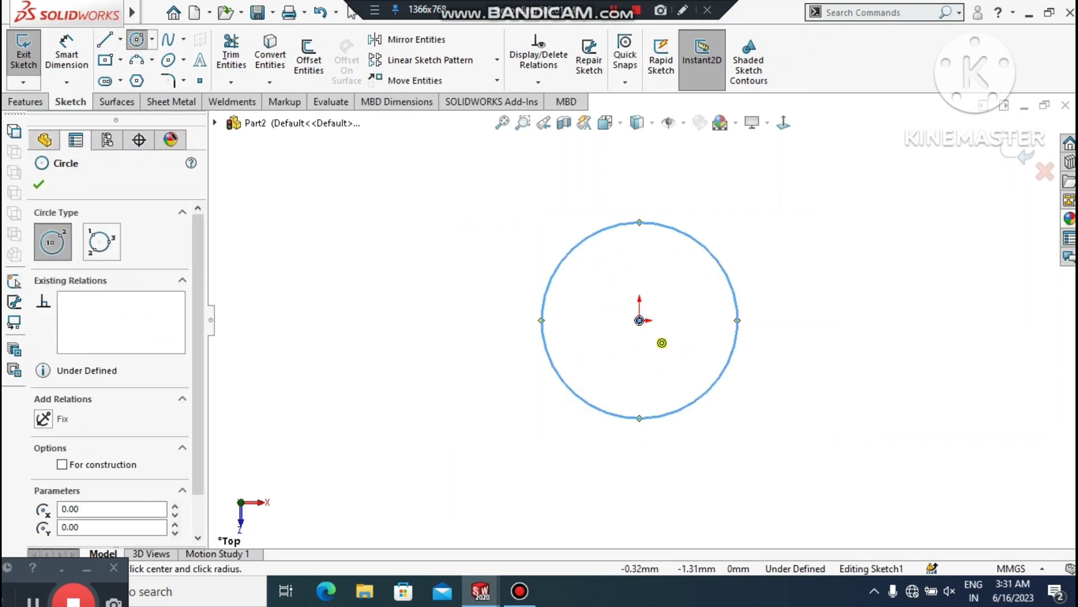
left_click(639, 320)
left_click(702, 351)
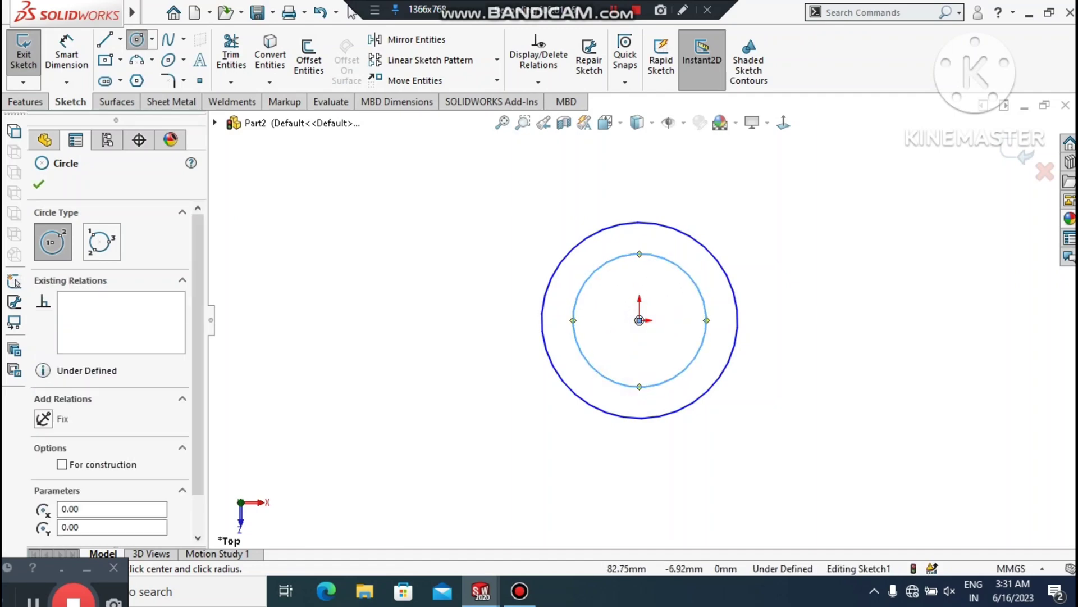
scroll(805, 332, "up", 2)
key("Escape")
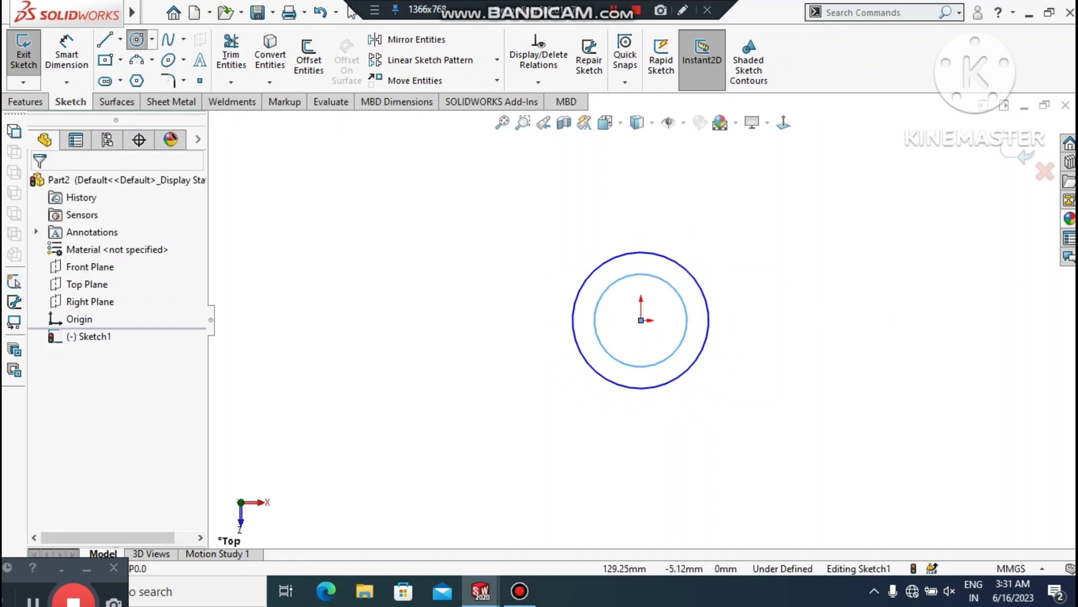
Step: Dimension the outer circle to a diameter of 50 mm
left_click(67, 54)
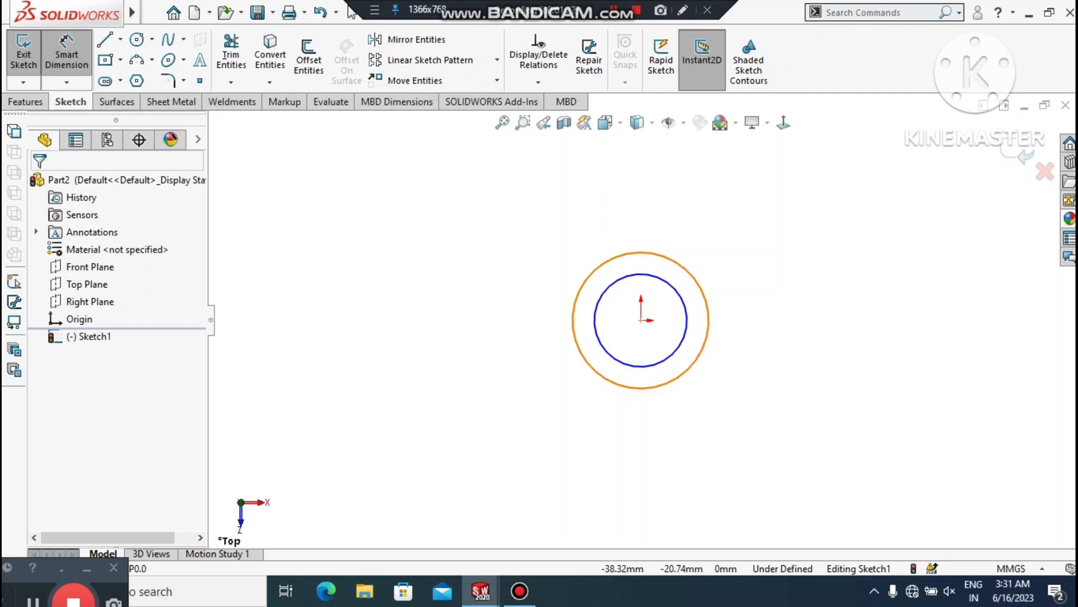
left_click(584, 358)
left_click(467, 433)
left_click(468, 432)
type("5")
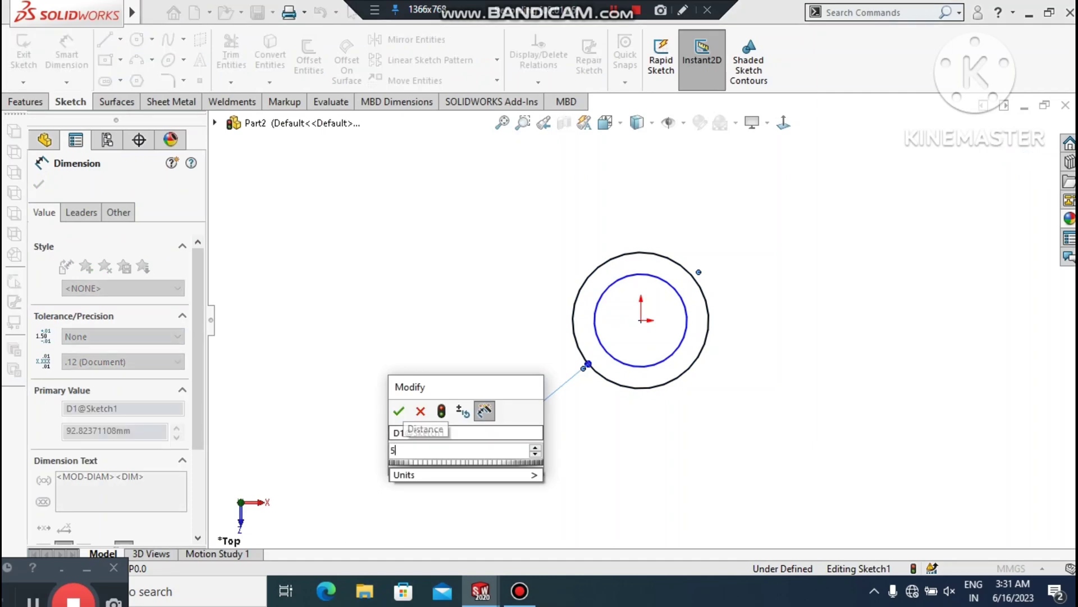
key("Return")
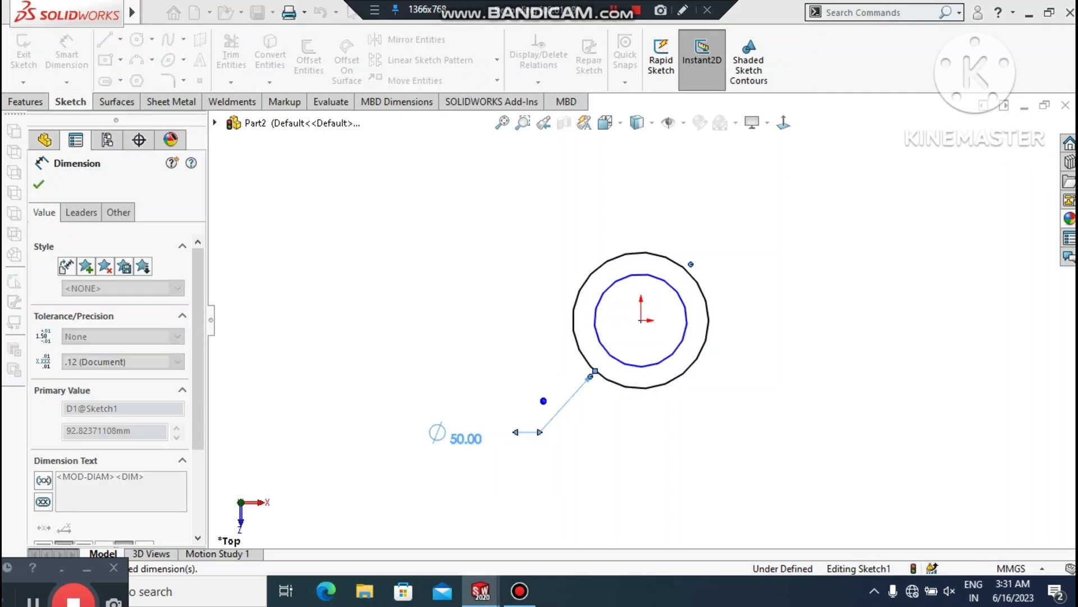
left_click(481, 301)
Step: Dimension the inner circle to a diameter of 30 mm
left_click(676, 355)
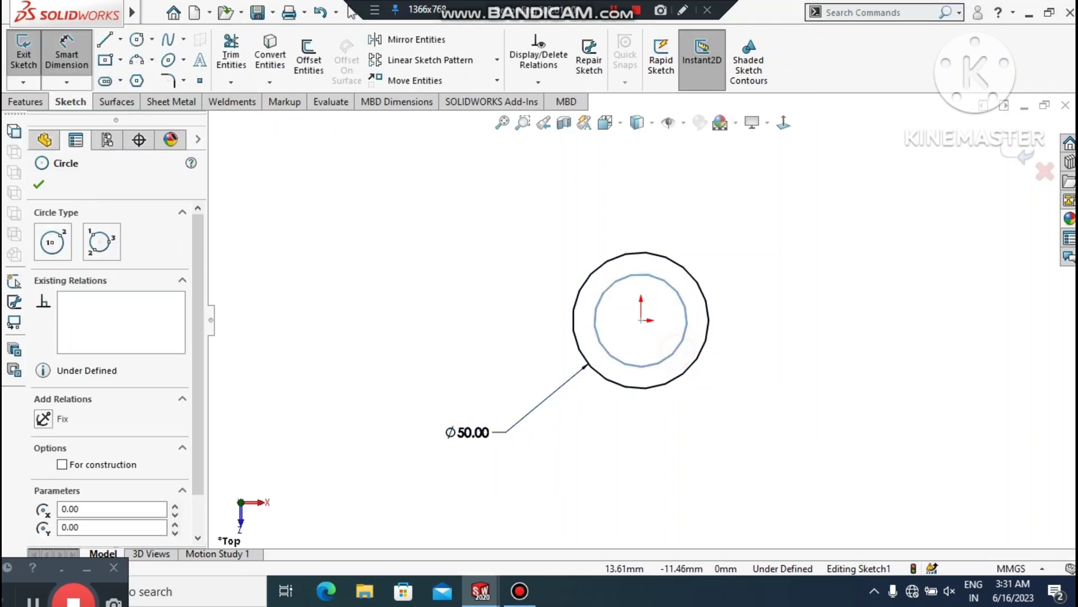
left_click(793, 432)
type("30")
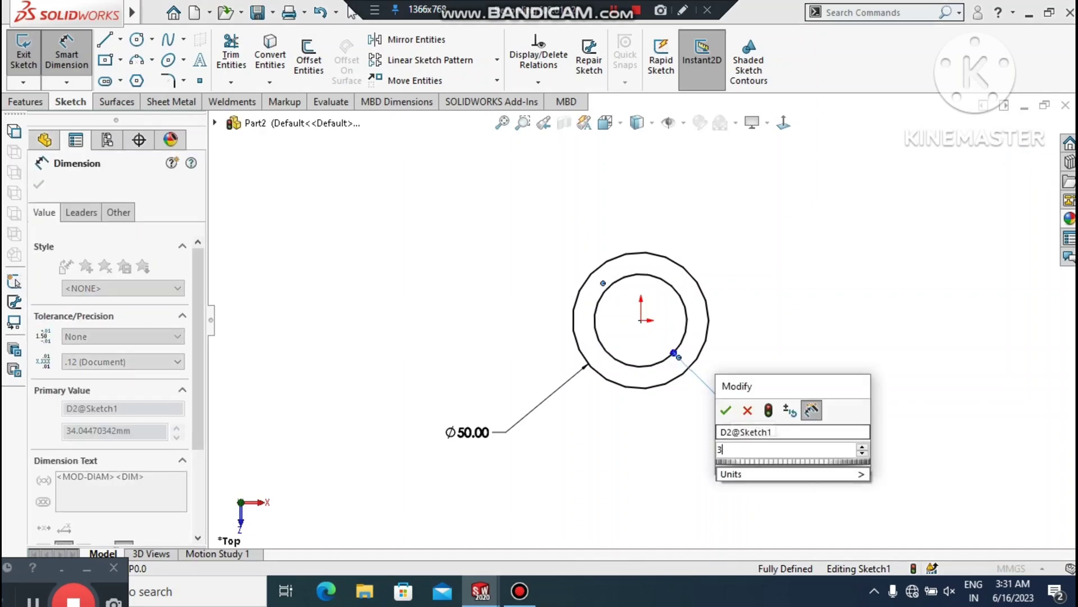
key("Return")
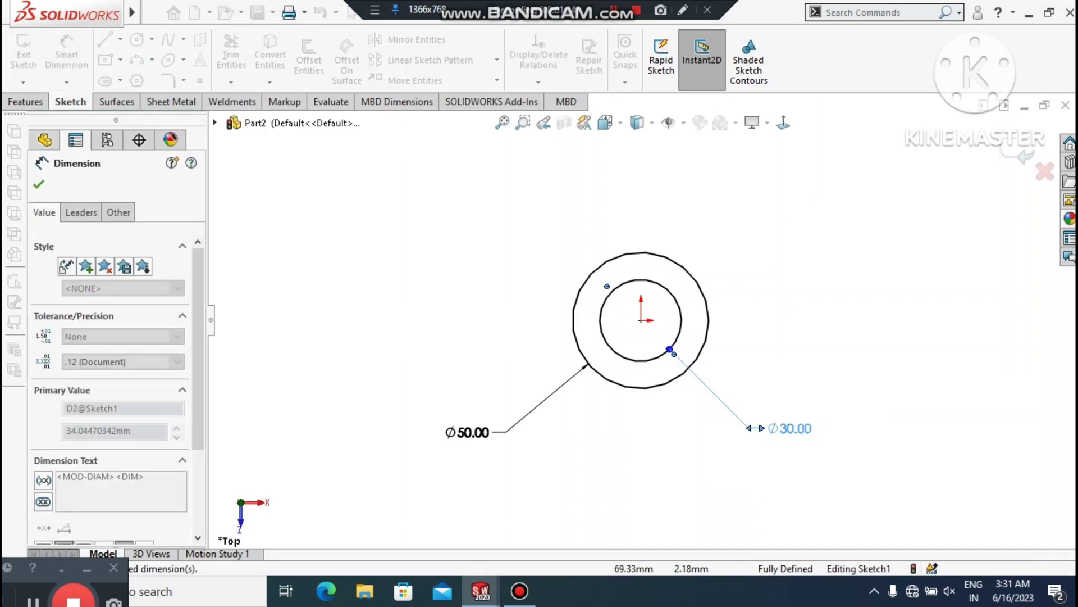
scroll(641, 320, "down", 1)
scroll(929, 321, "down", 1)
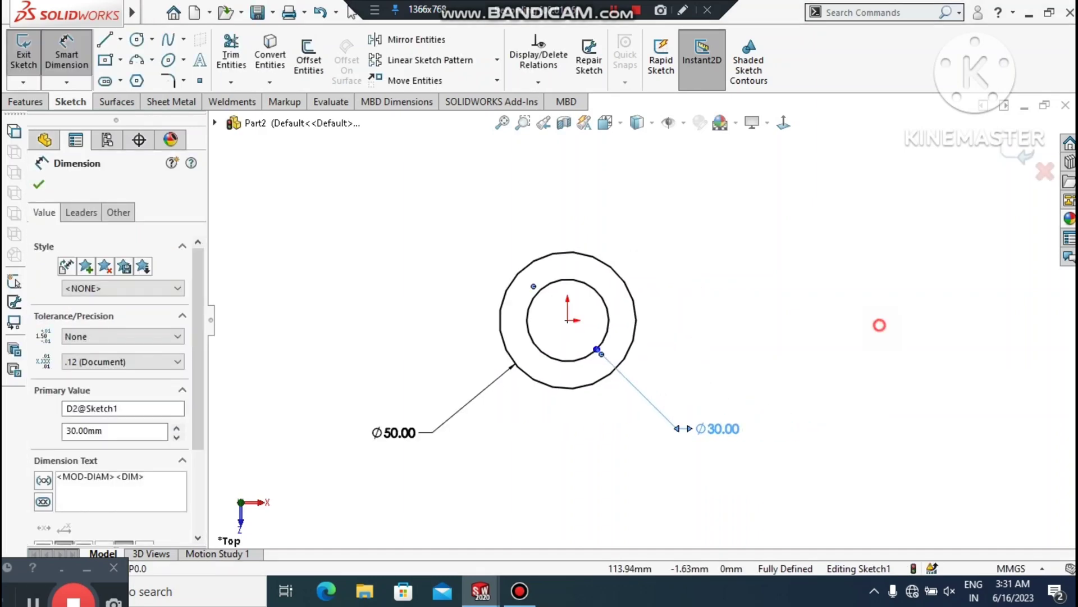
left_click(879, 324)
Step: Draw a horizontal centerline about 137 mm long from the origin, extending past the circles in the positive X direction
left_click(121, 39)
left_click(160, 77)
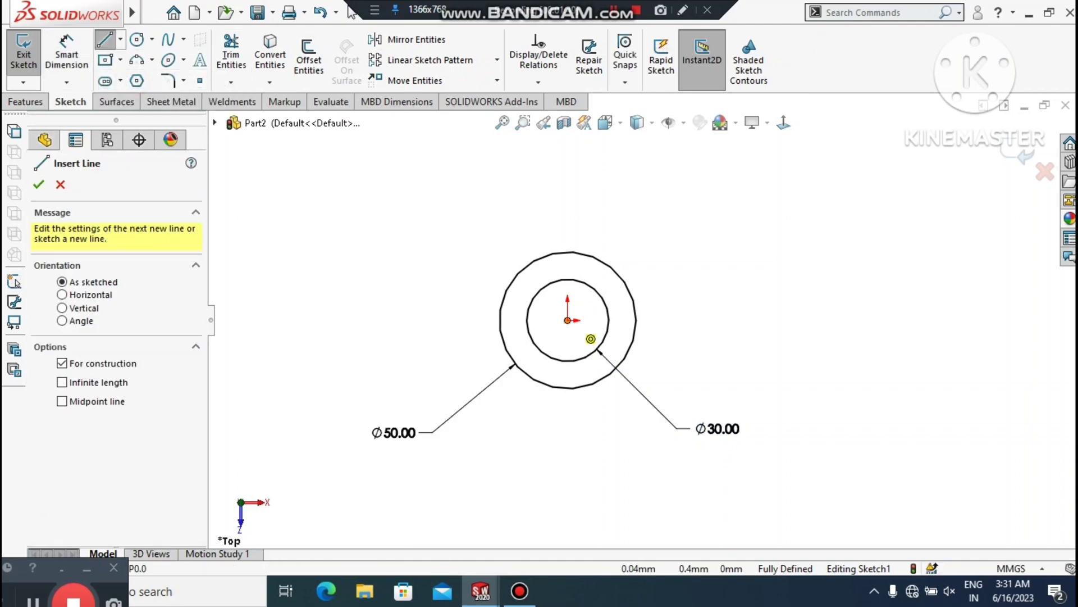
left_click(567, 320)
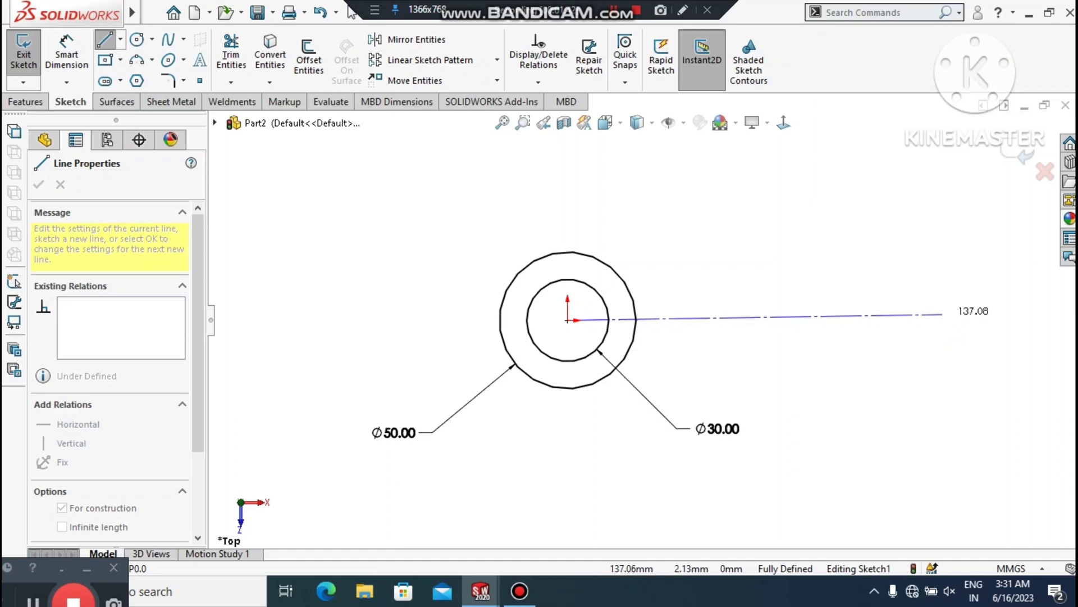
left_click(943, 320)
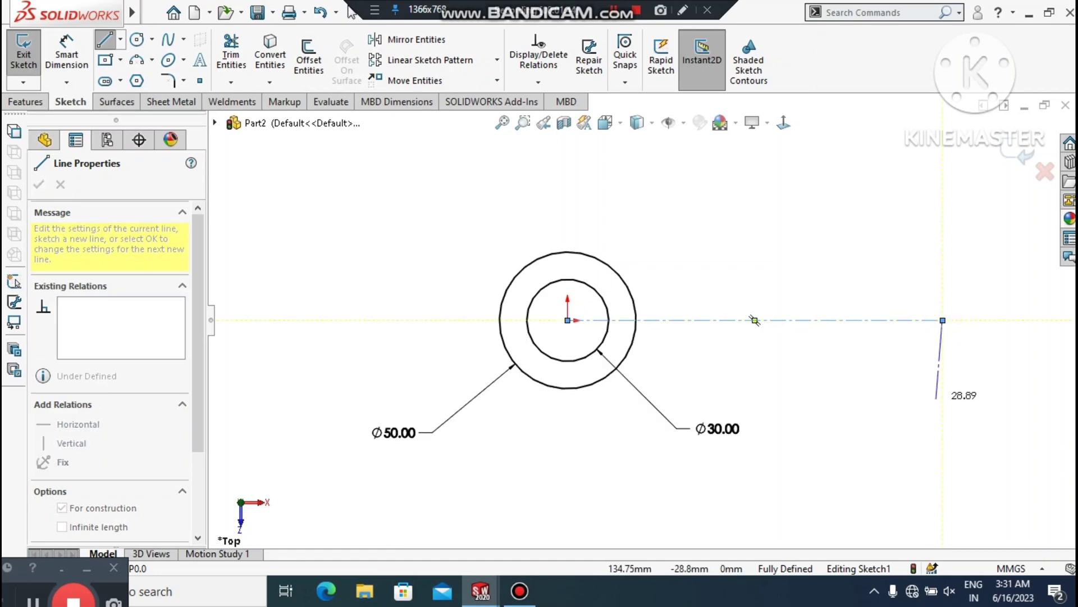
key("Escape")
Step: Dimension the horizontal centerline to a length of 120 mm
left_click(56, 55)
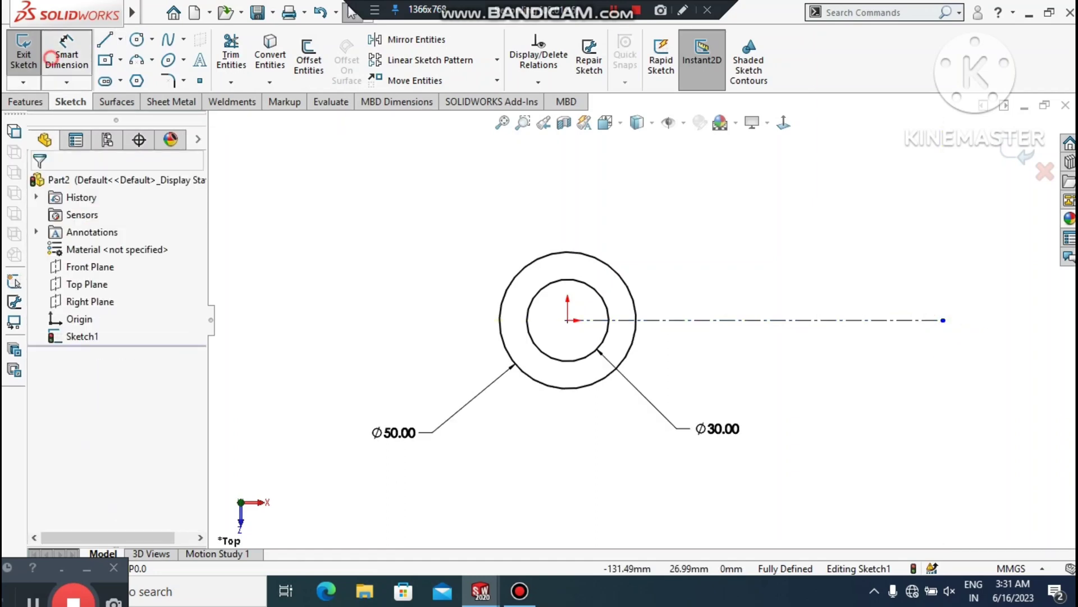
left_click(791, 319)
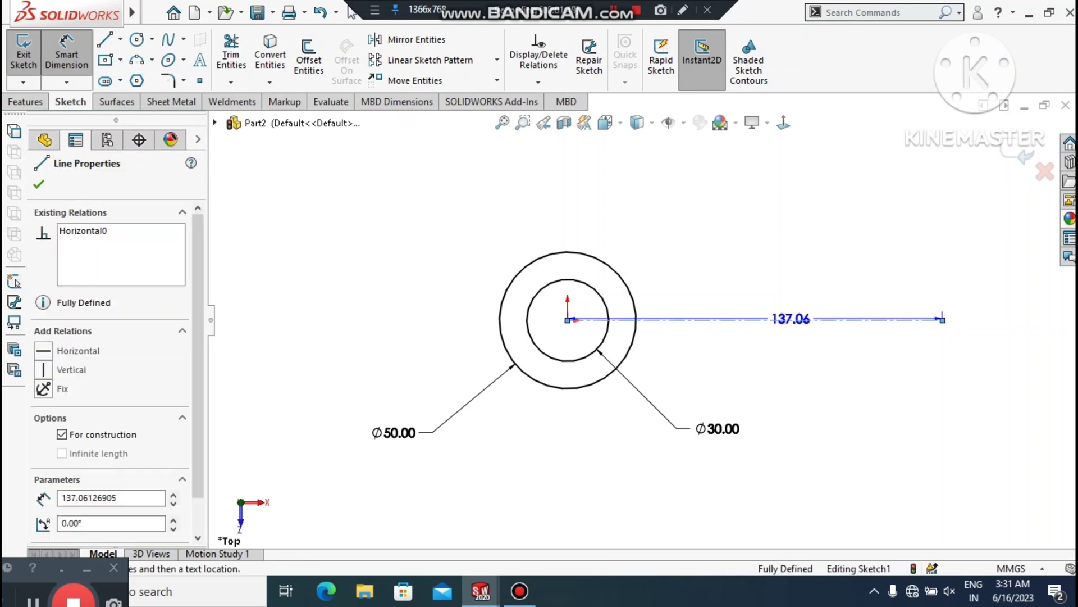
left_click(763, 205)
type("120")
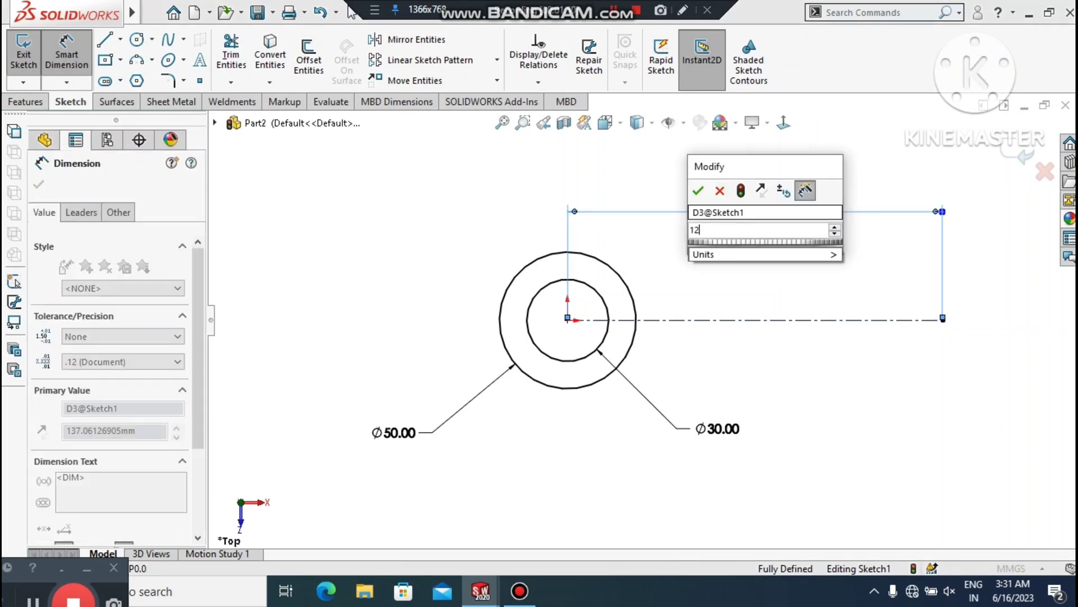
key("Return")
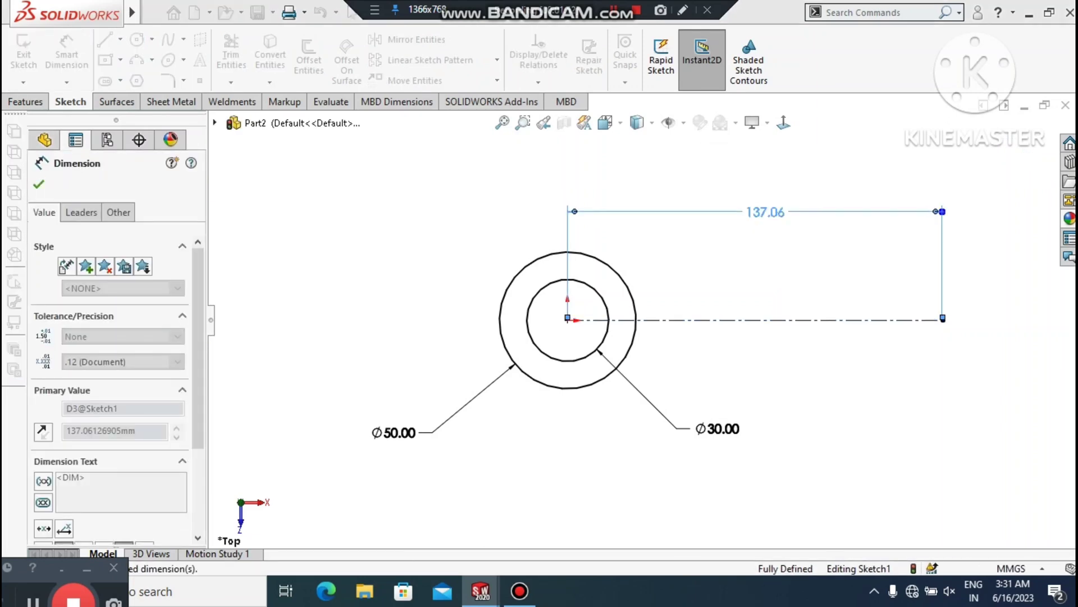
left_click(866, 374)
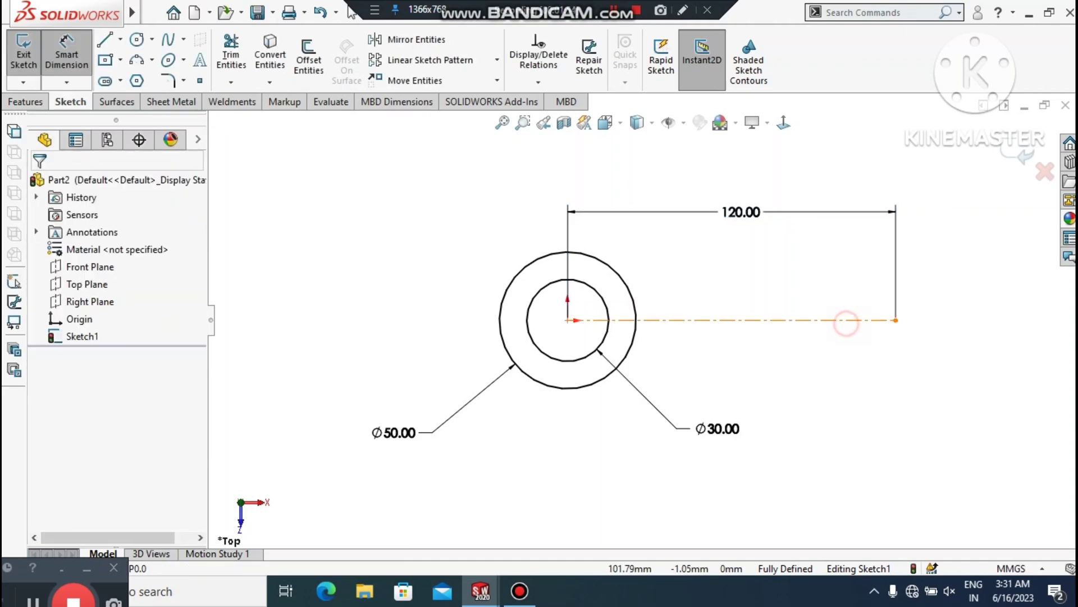
left_click(730, 320)
key("Escape")
left_click(351, 11)
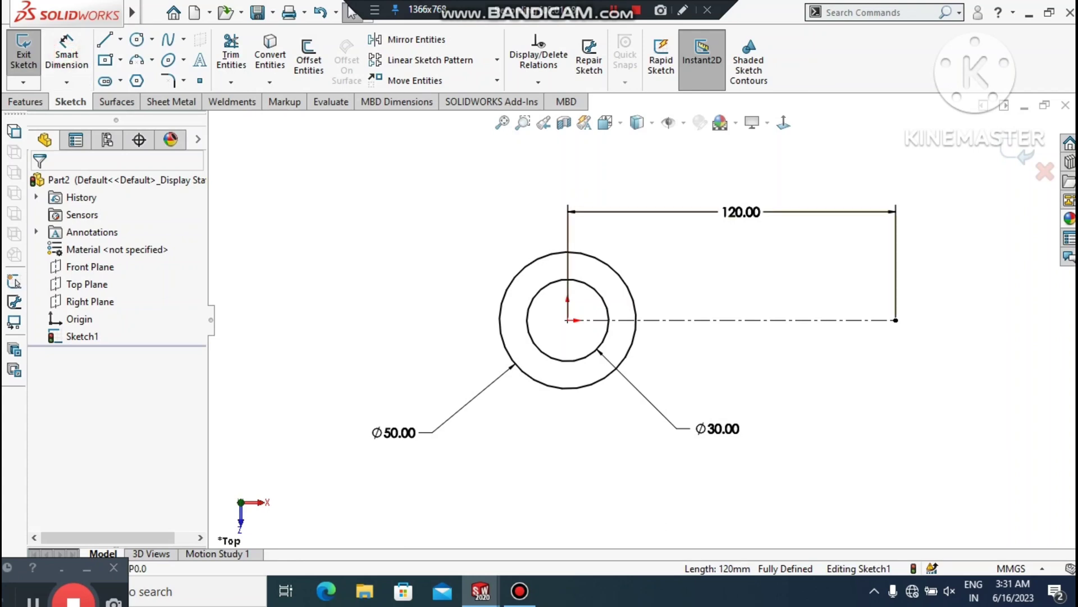
left_click(860, 320)
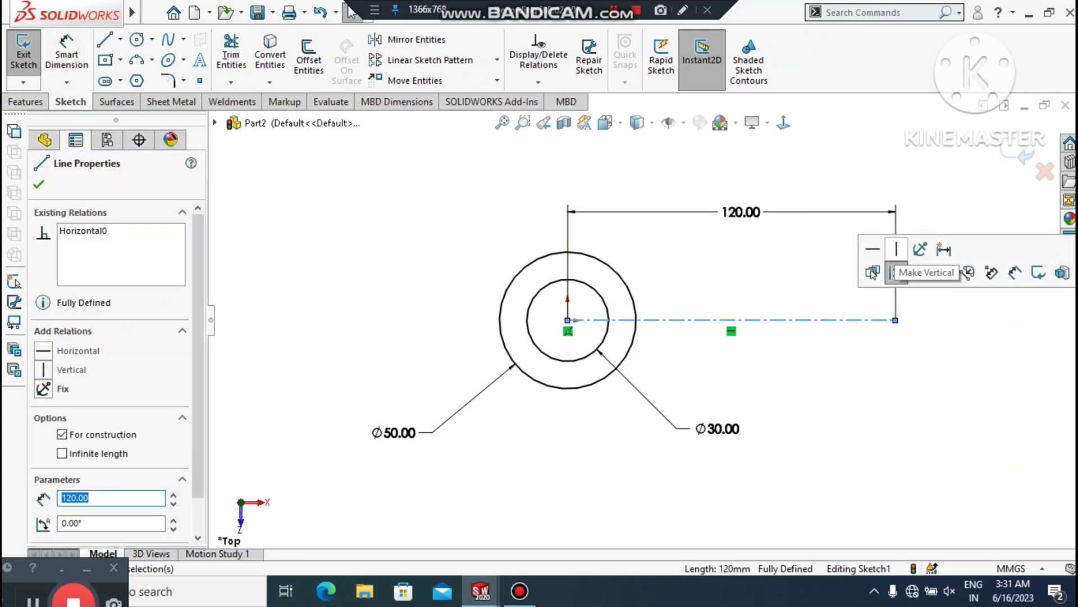
key("Escape")
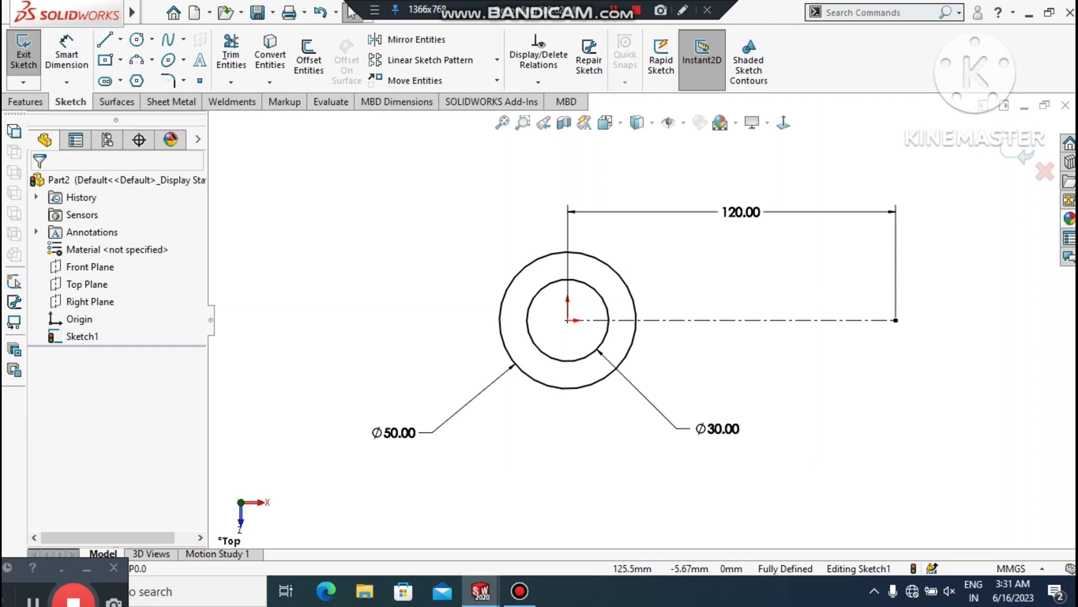
Step: Draw two concentric circles at the centerline's far endpoint, about 29 mm and 16 mm in diameter
left_click(137, 39)
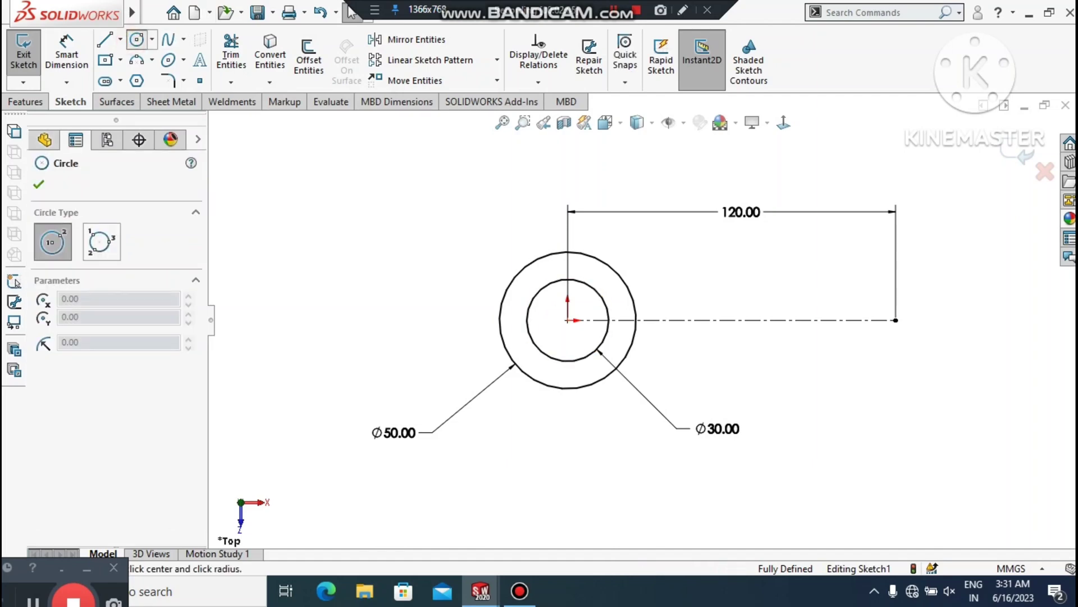
scroll(898, 325, "down", 1)
left_click(883, 318)
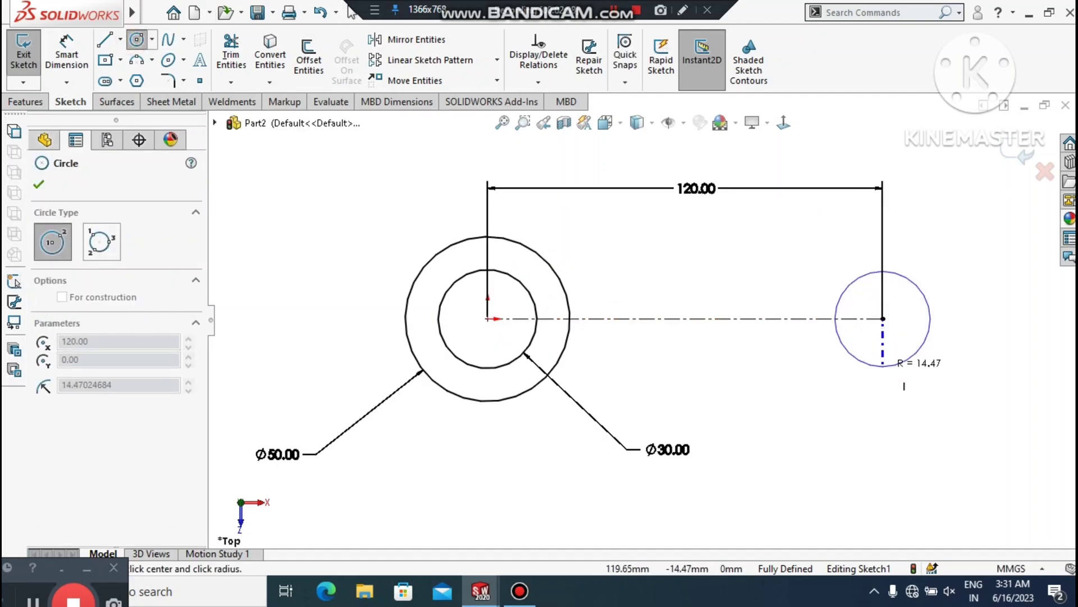
left_click(916, 352)
left_click(883, 319)
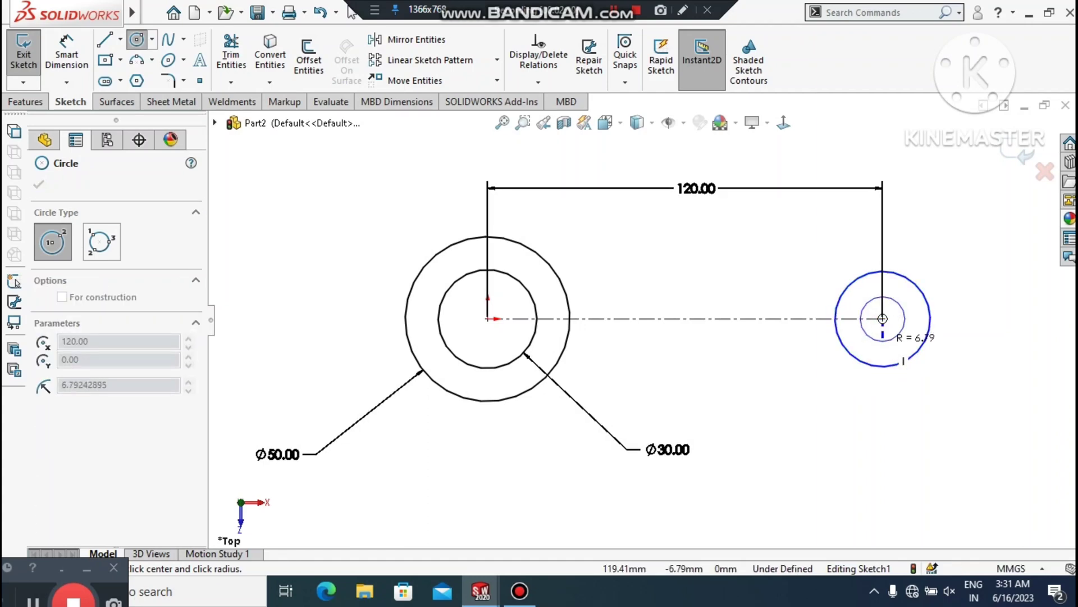
left_click(907, 330)
key("Escape")
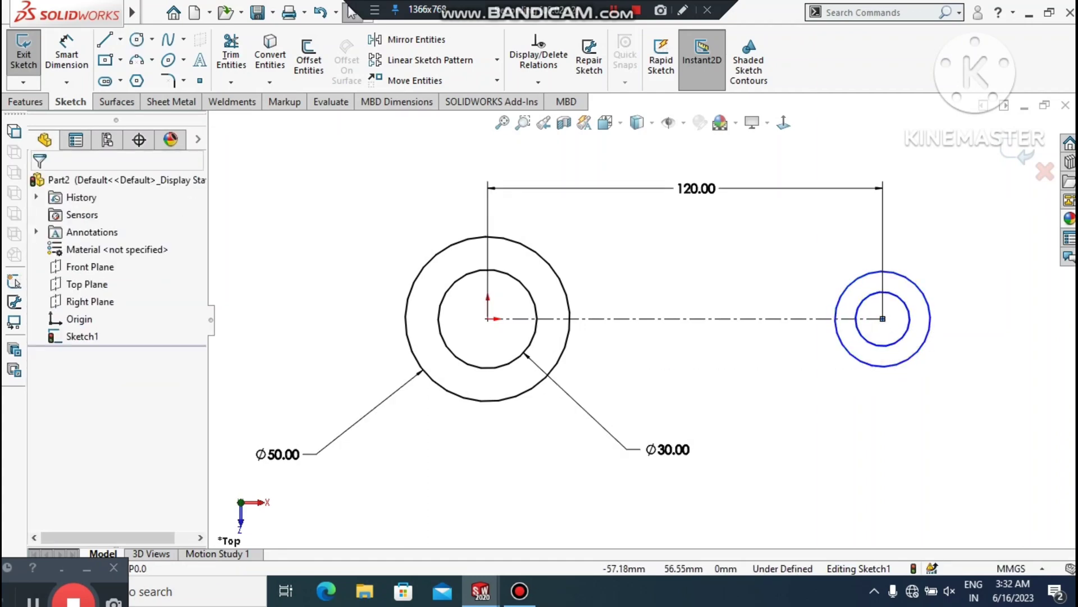
Step: Dimension the outer circle at the centerline's far end to a diameter of 30 mm
left_click(54, 52)
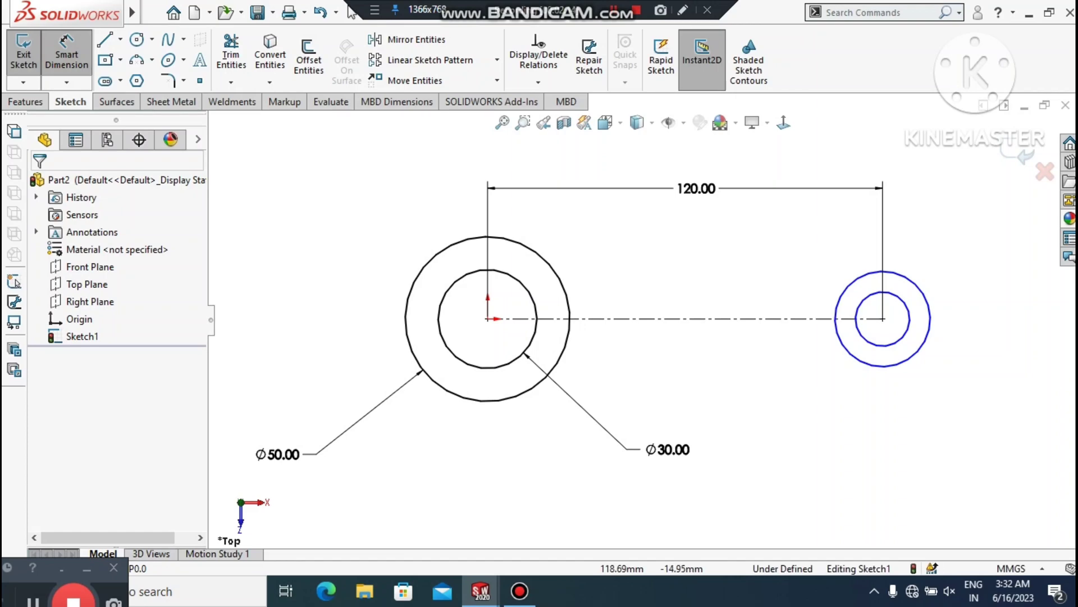
left_click(879, 368)
left_click(813, 437)
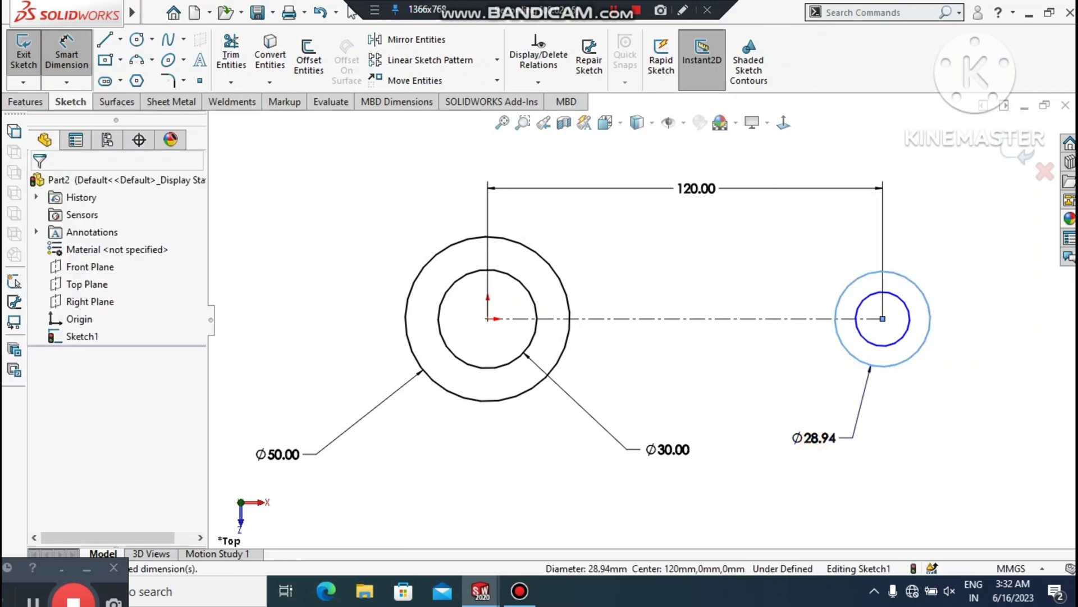
type("30")
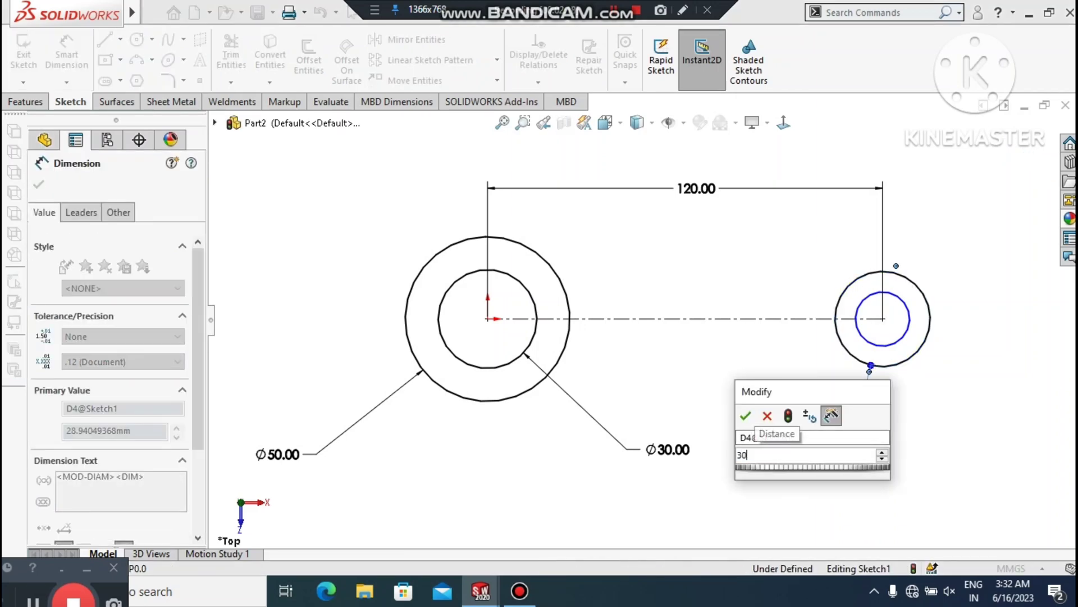
key("Return")
left_click(949, 428)
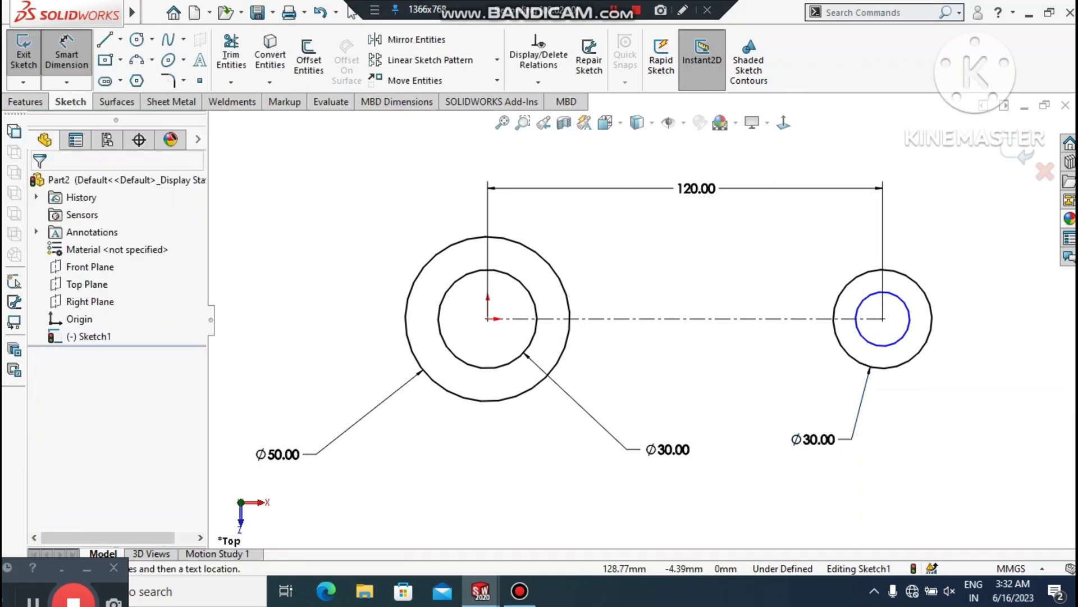
Step: Dimension the inner circle at the centerline's far end to a diameter of 15 mm
left_click(905, 334)
left_click(986, 408)
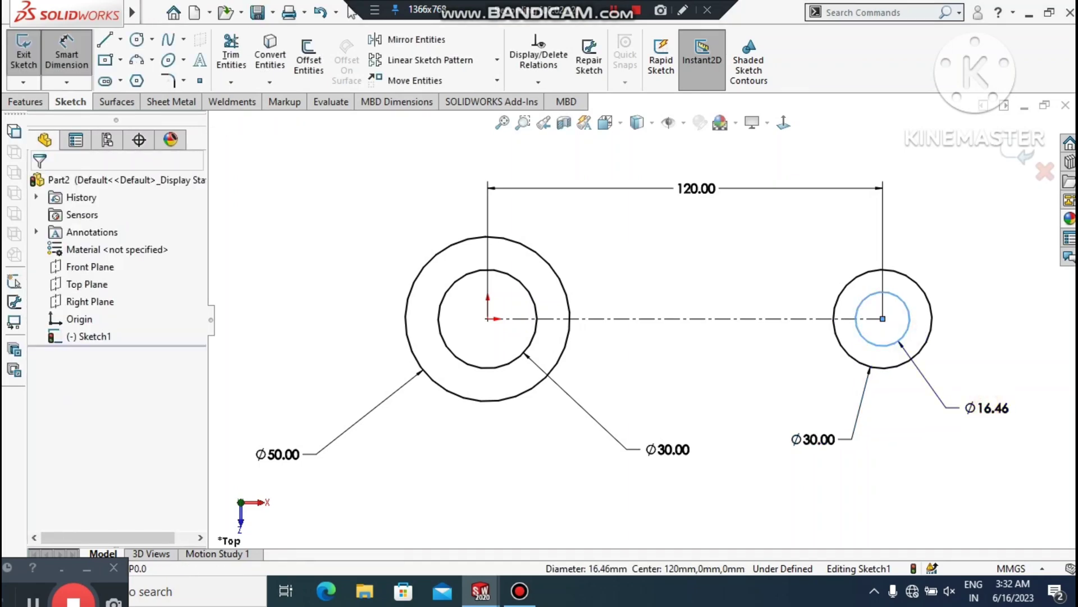
key("Return")
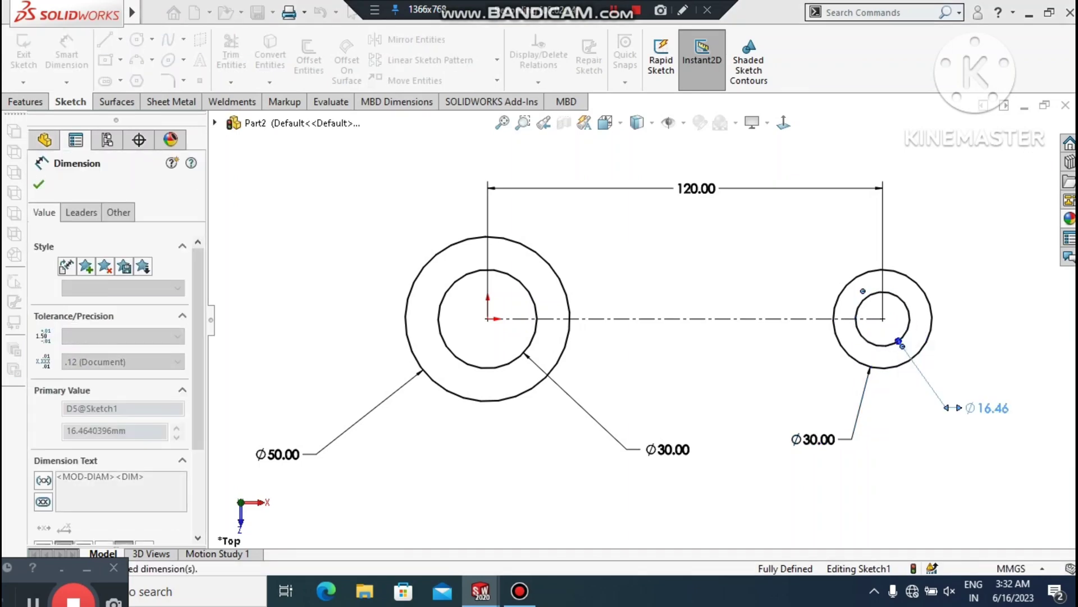
left_click(939, 462)
scroll(817, 163, "up", 1)
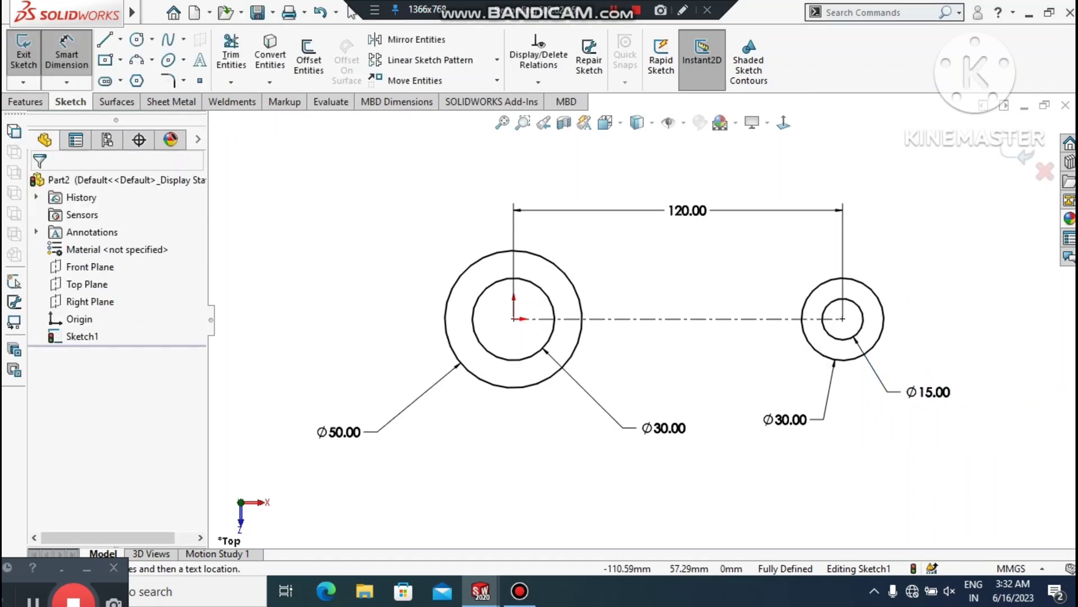
Step: Draw a line above the centerline, tangent to the 50 mm circle and the outer 30 mm circle at the far end
mouse_move(132, 12)
left_click(105, 39)
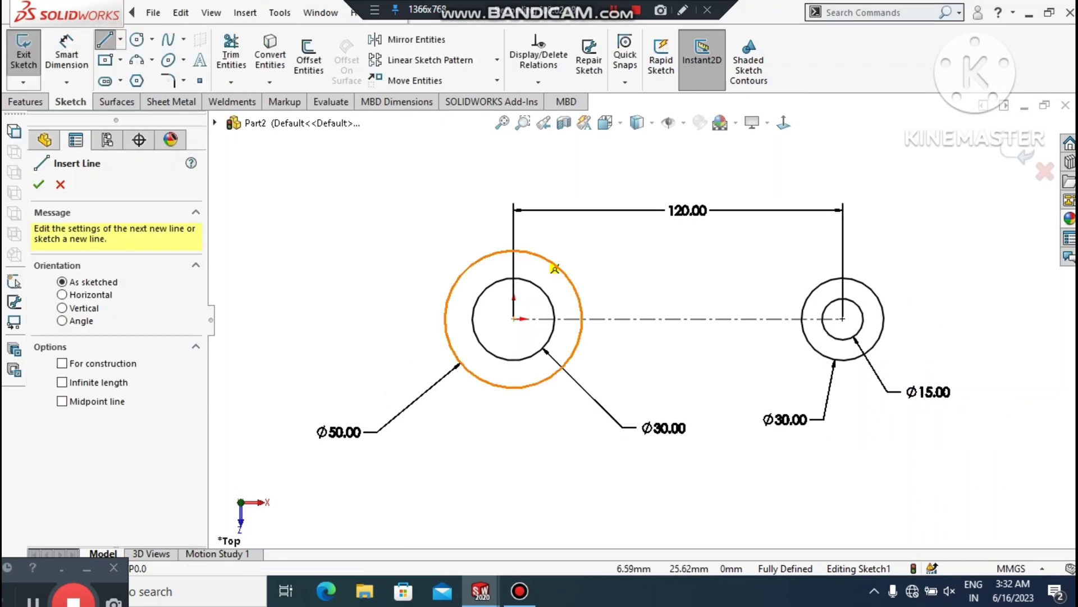
left_click(530, 250)
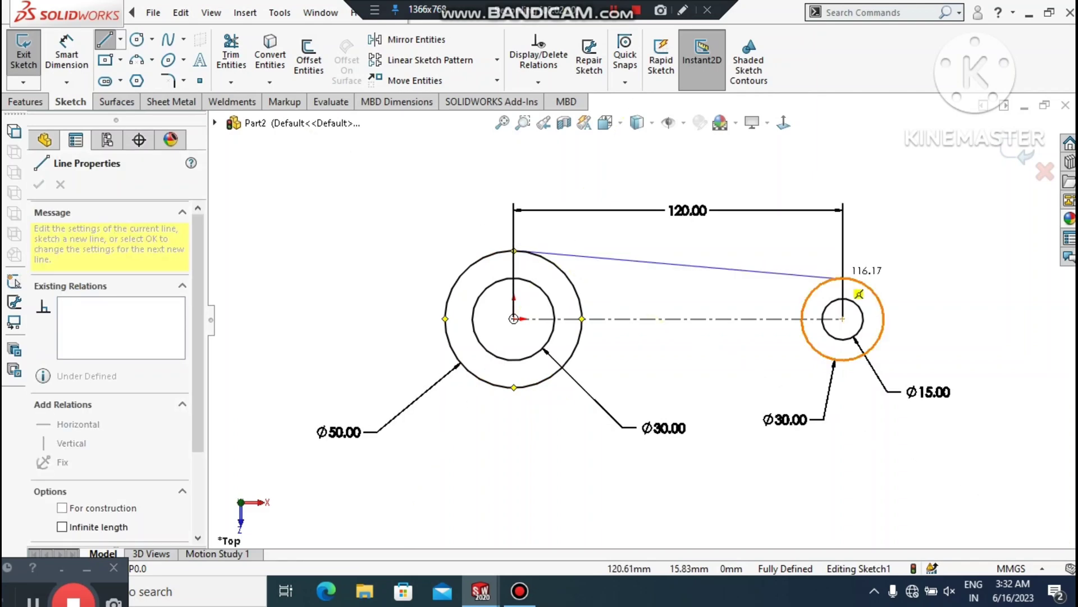
left_click(850, 276)
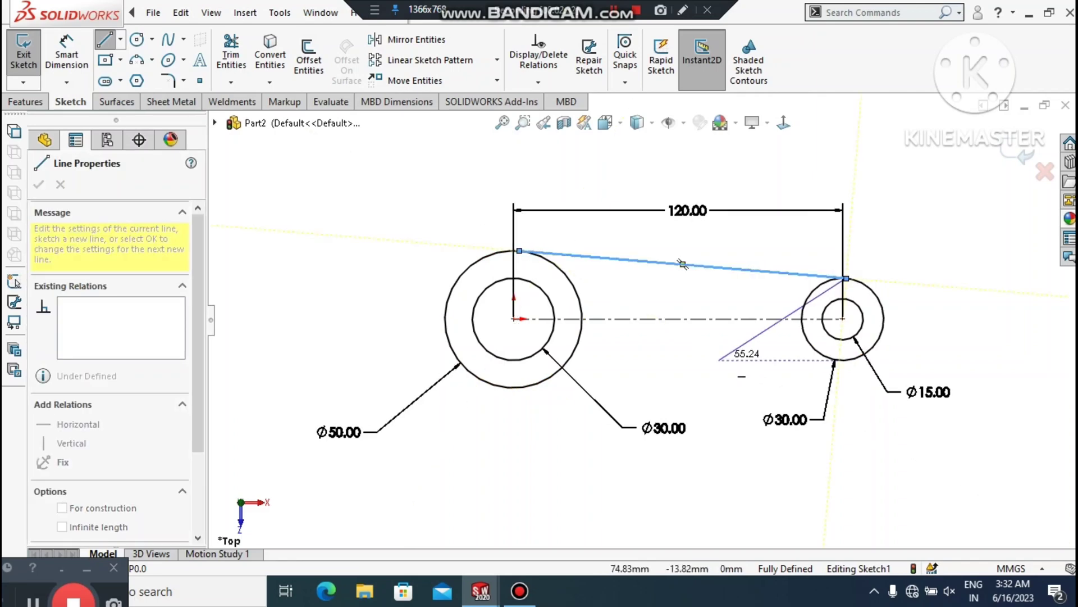
key("Escape")
key("Escape")
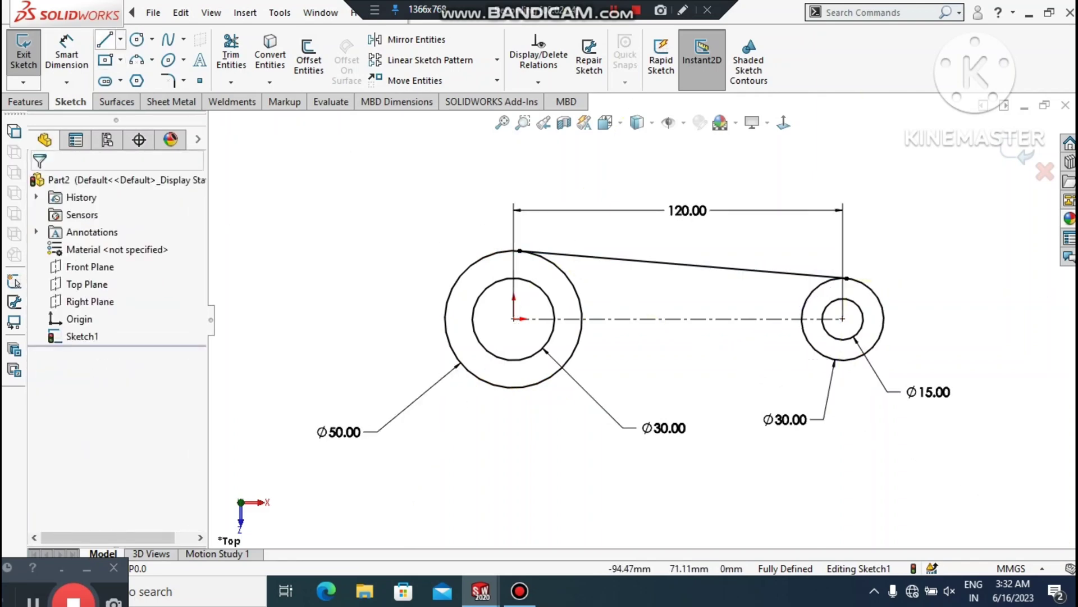
Step: Draw a matching line below the centerline, tangent to the outer circles of both pairs
left_click(104, 40)
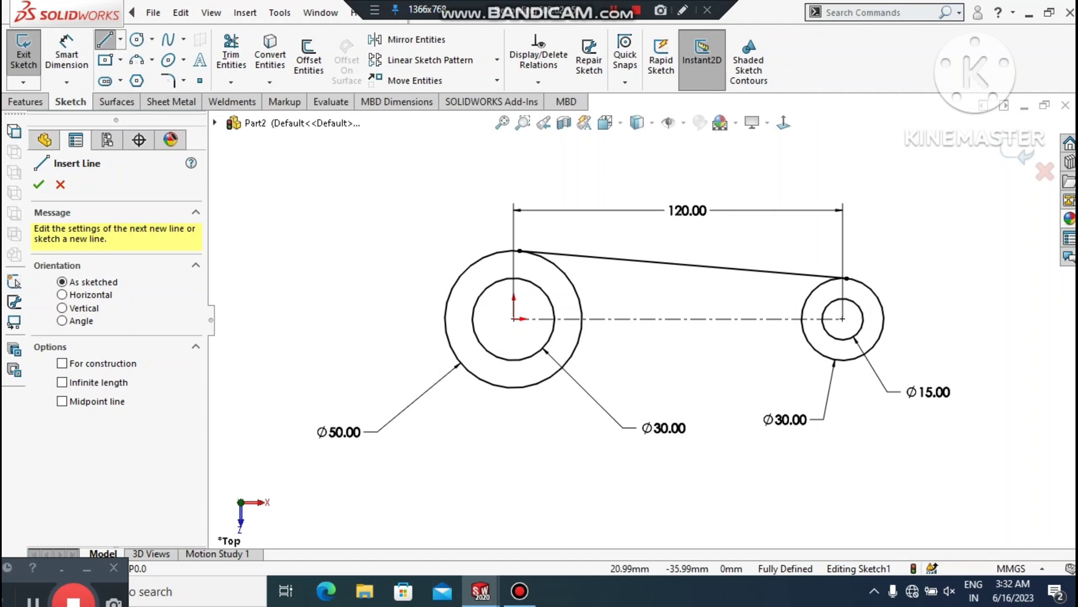
left_click(545, 400)
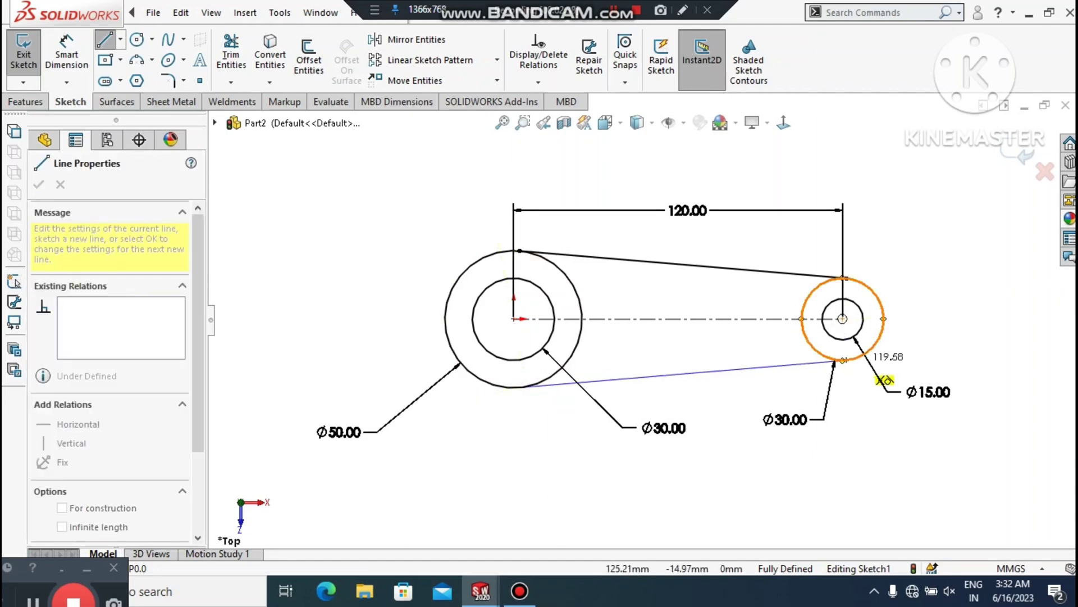
left_click(848, 361)
key("Escape")
key("Escape")
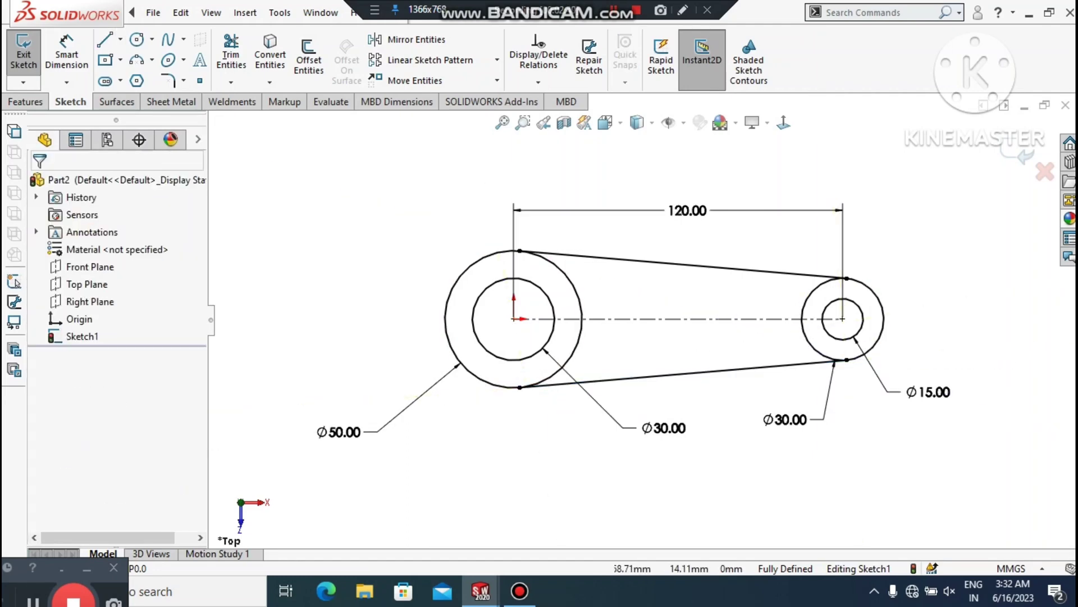
Step: Check the sketch relations on the upper and lower tangent lines
left_click(678, 264)
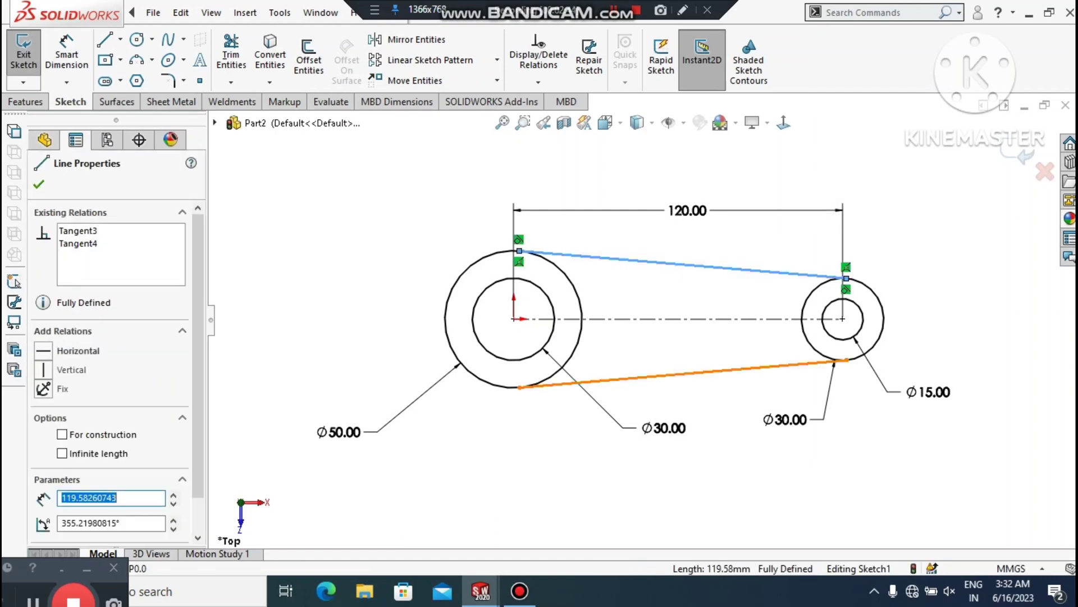
left_click(677, 375)
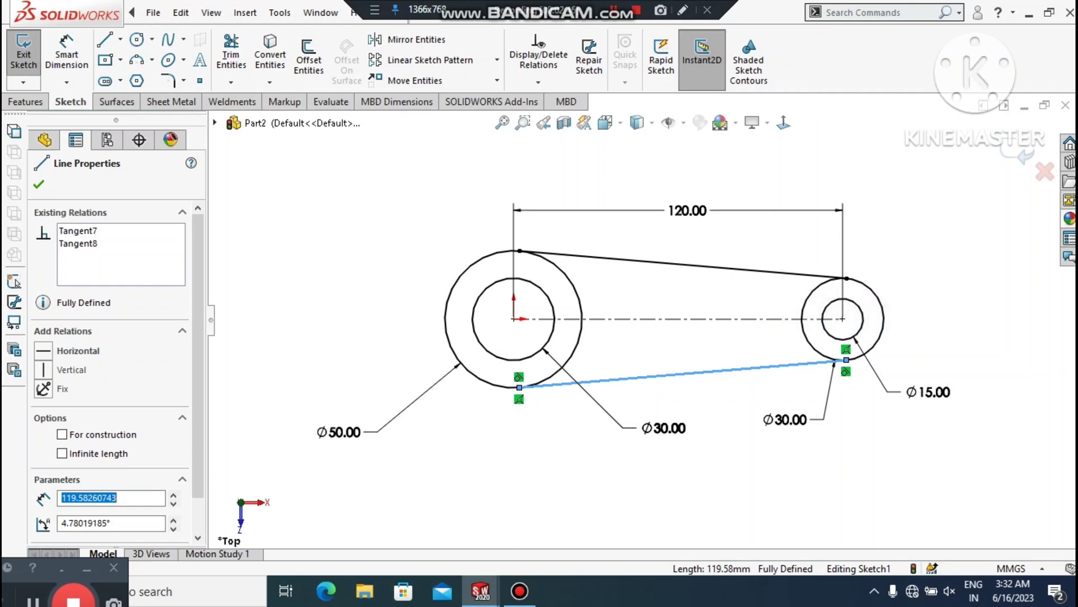
left_click(563, 467)
scroll(709, 328, "up", 1)
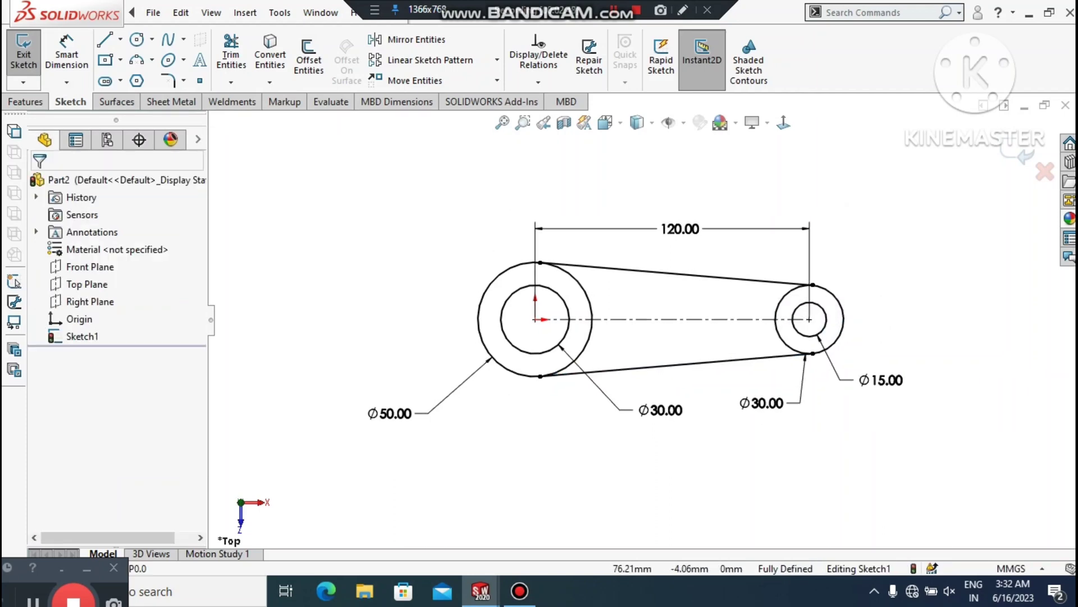
scroll(709, 328, "down", 1)
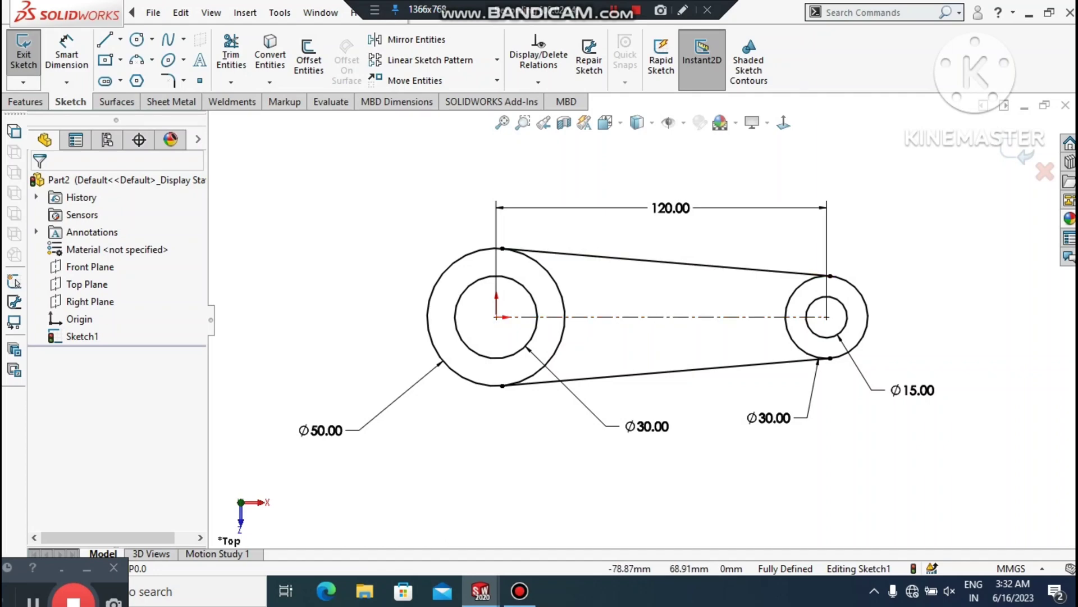
Step: Extrude the ring between the 50 mm and 30 mm circles at the origin as a blind boss 45 mm high
left_click(25, 101)
left_click(25, 63)
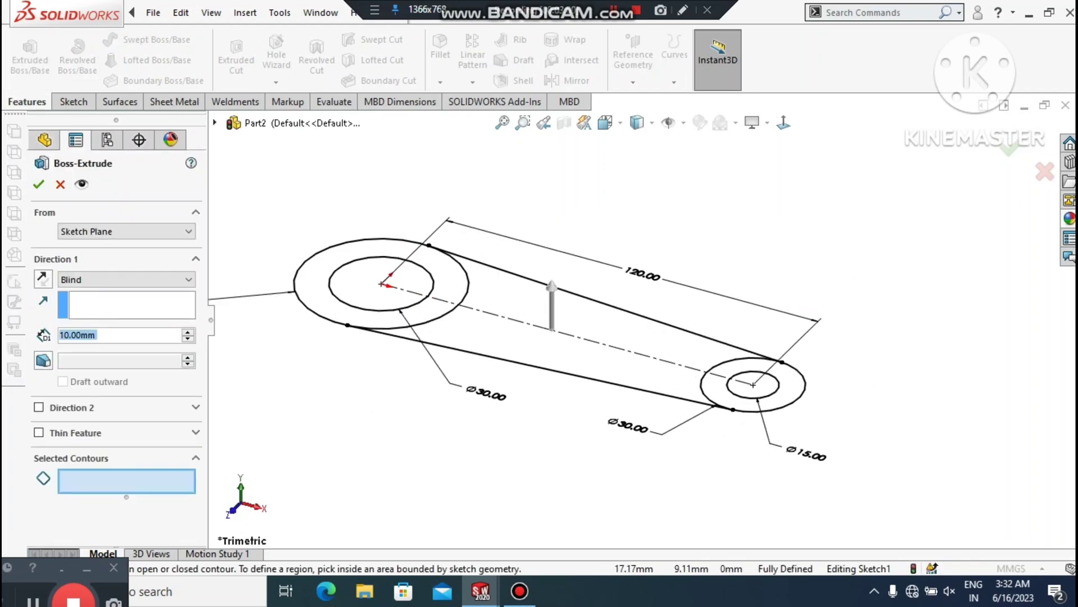
left_click(446, 271)
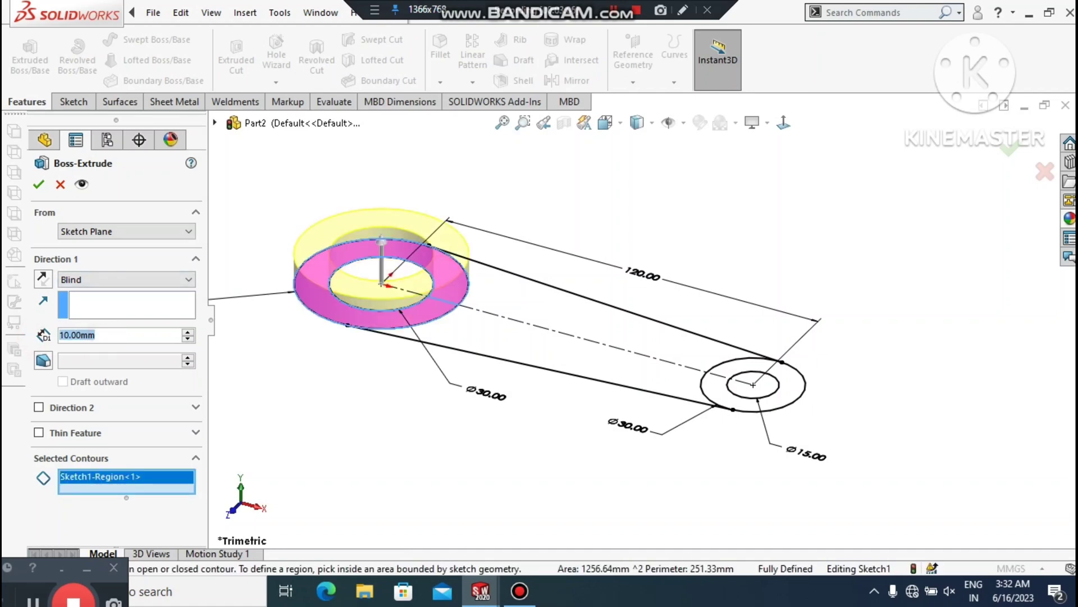
type("45")
key("Return")
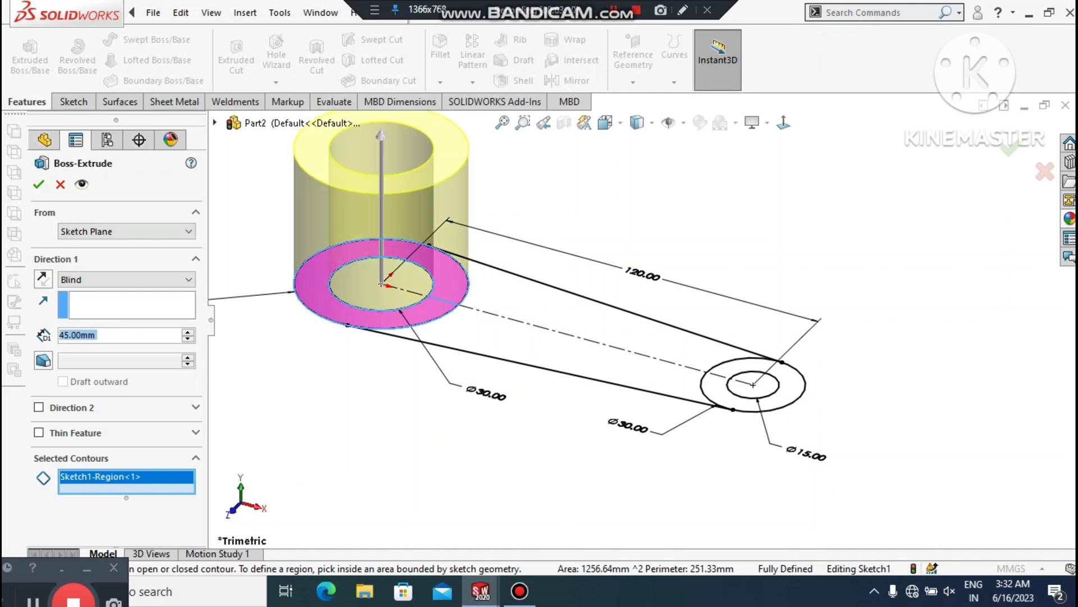
scroll(644, 317, "up", 2)
left_click(39, 185)
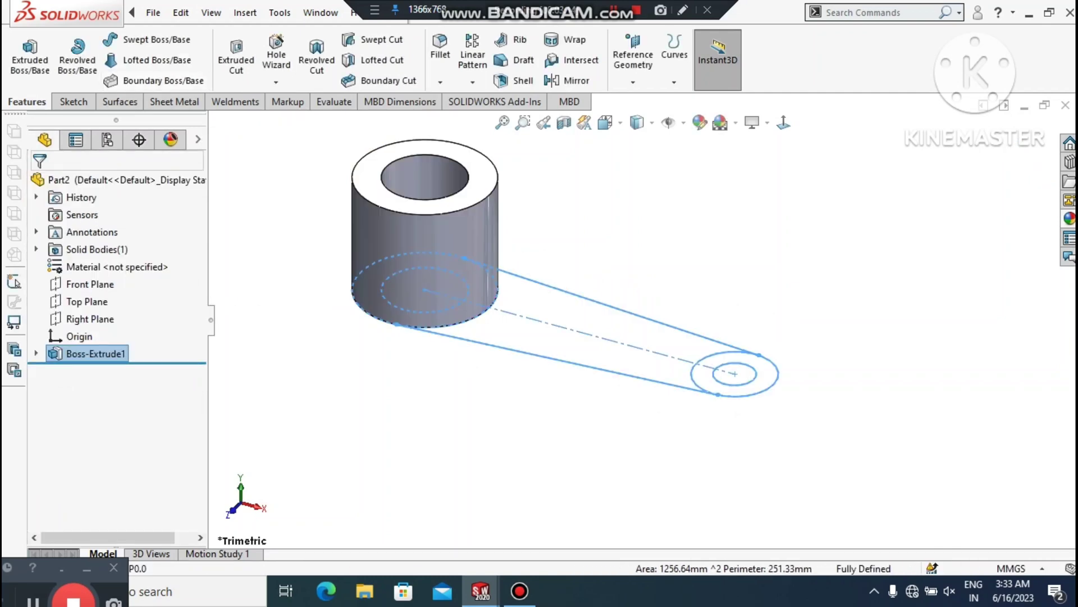
Step: Extrude the ring between the two far-end circles of the existing sketch as a blind boss 20 mm high
left_click(30, 59)
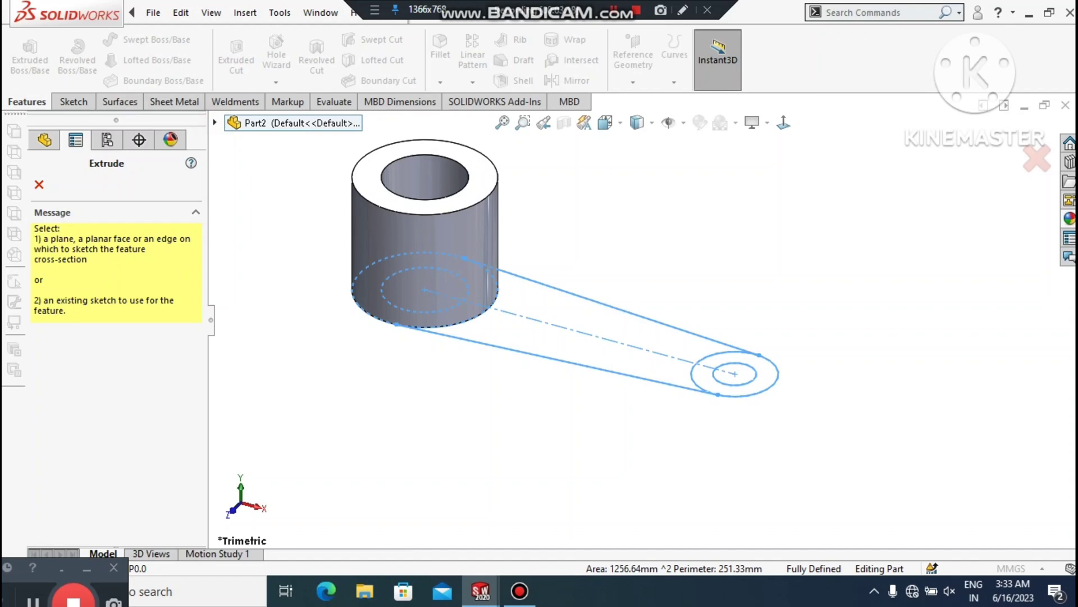
left_click(211, 119)
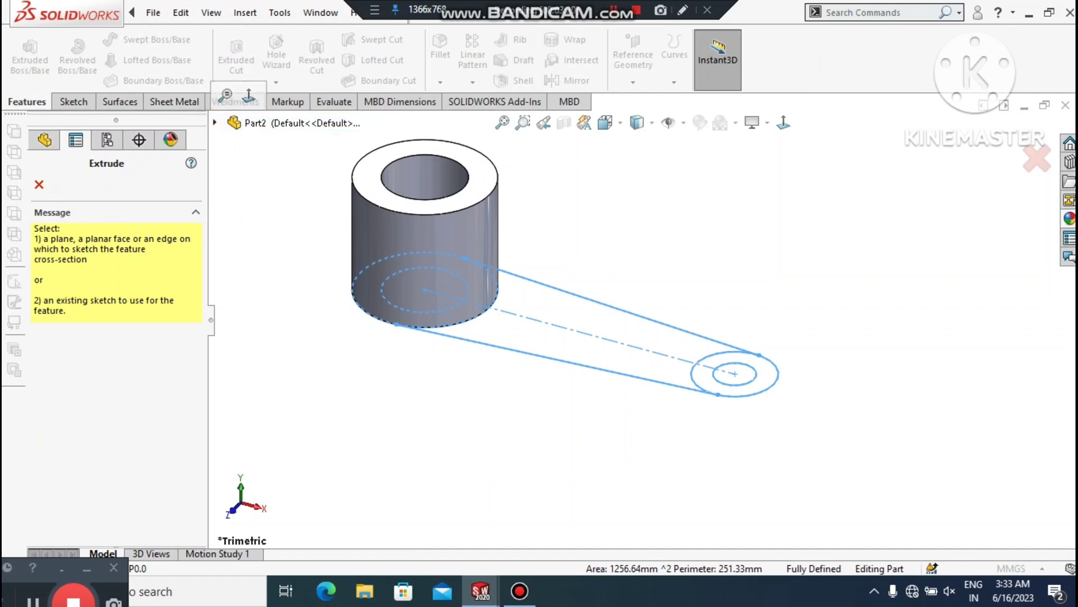
left_click(217, 124)
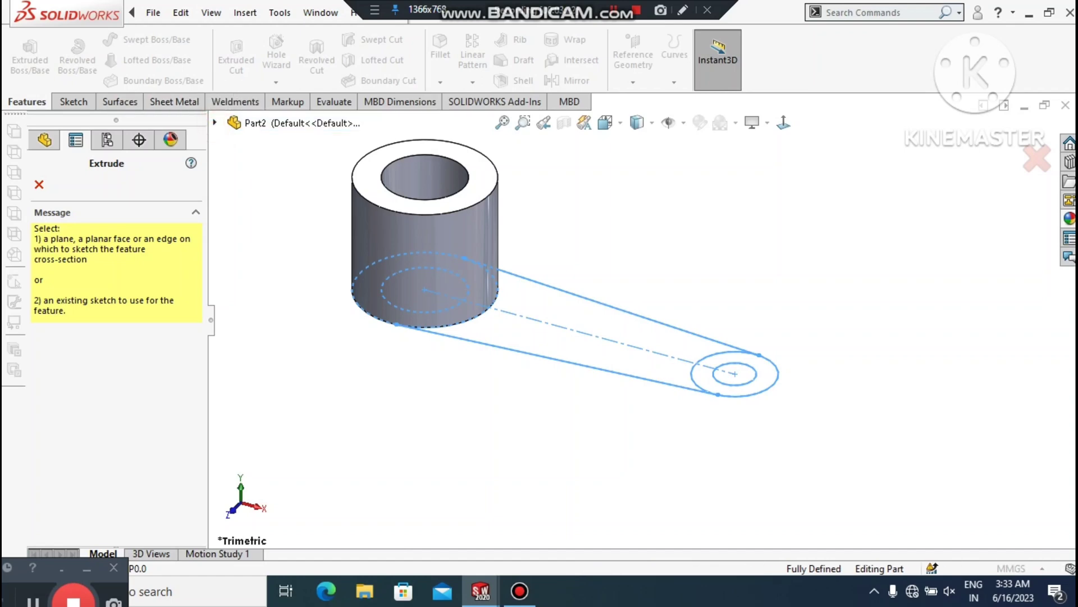
left_click(215, 122)
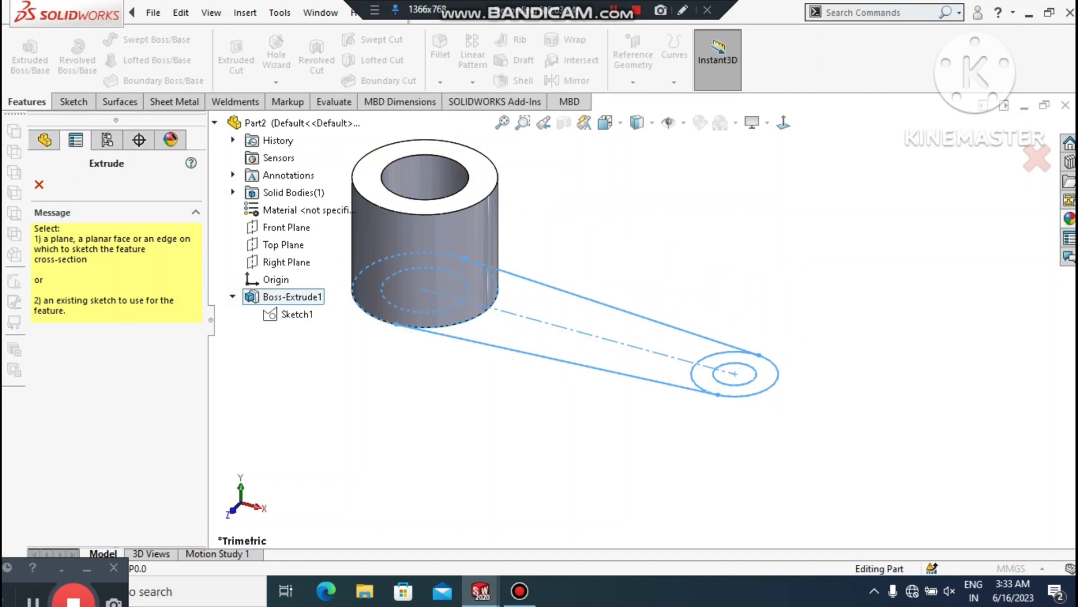
left_click(297, 314)
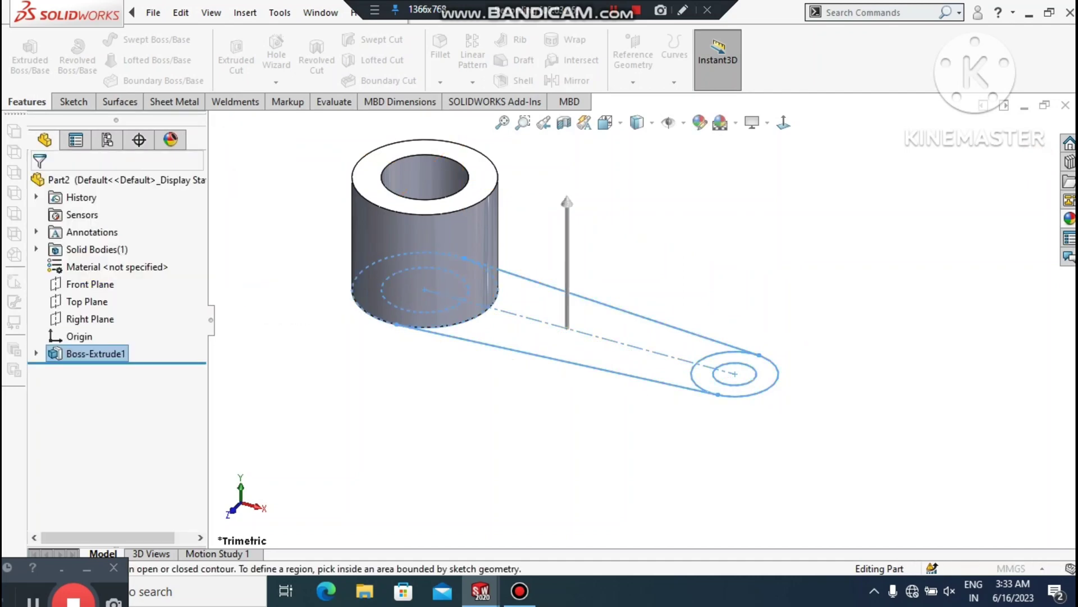
left_click(769, 375)
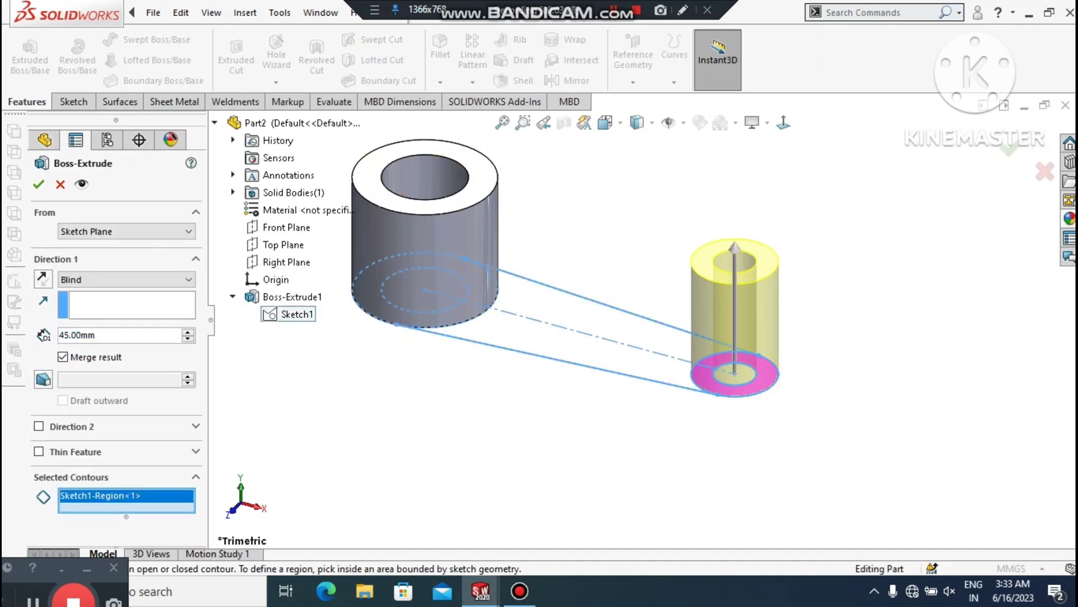
type("20")
key("Return")
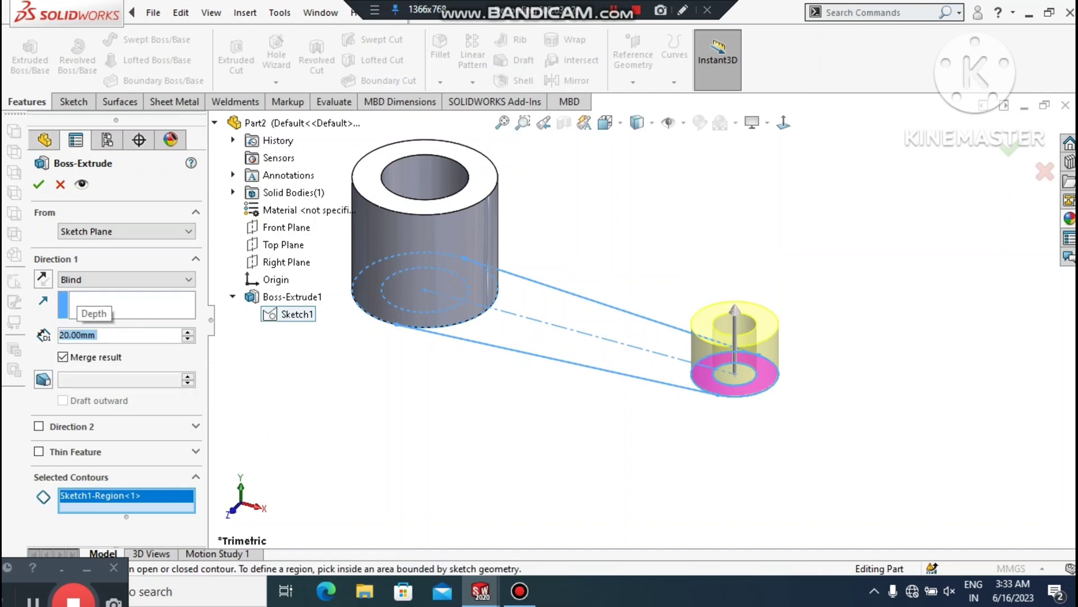
key("Return")
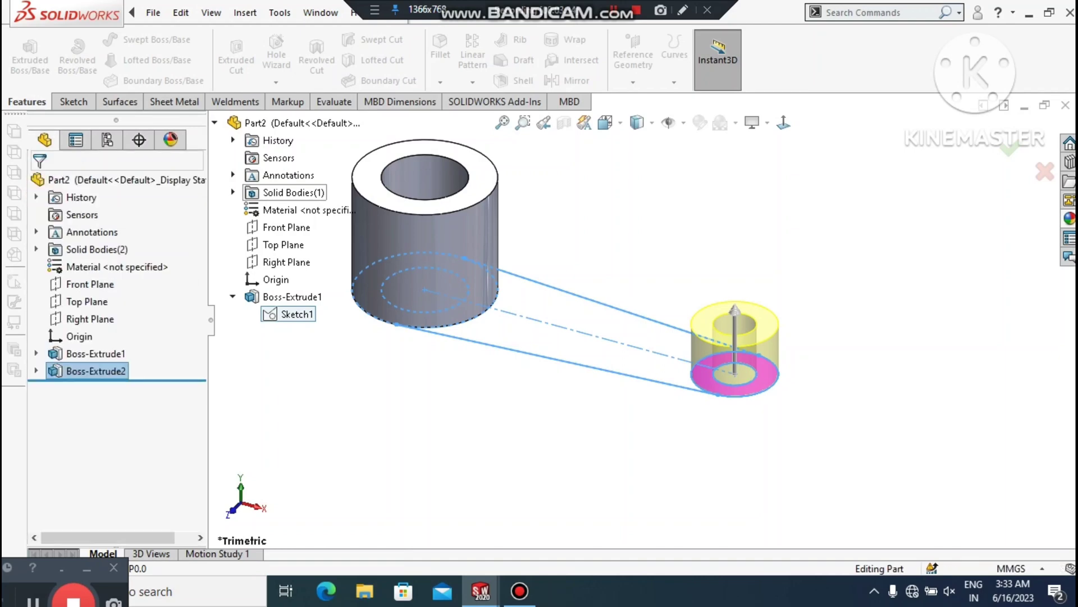
scroll(643, 321, "up", 2)
left_click(641, 221)
Step: Extrude the arm regions between the tangent lines on both sides of the centerline 10 mm blind, merged with both bosses
scroll(597, 254, "down", 3)
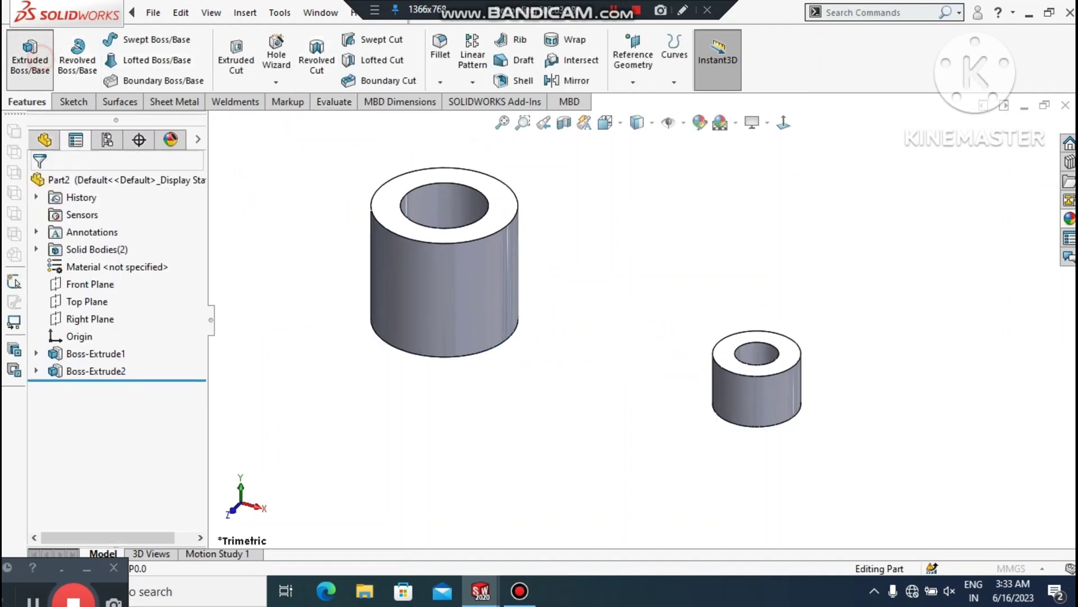
left_click(29, 56)
left_click(232, 331)
left_click(289, 349)
left_click(631, 352)
left_click(613, 369)
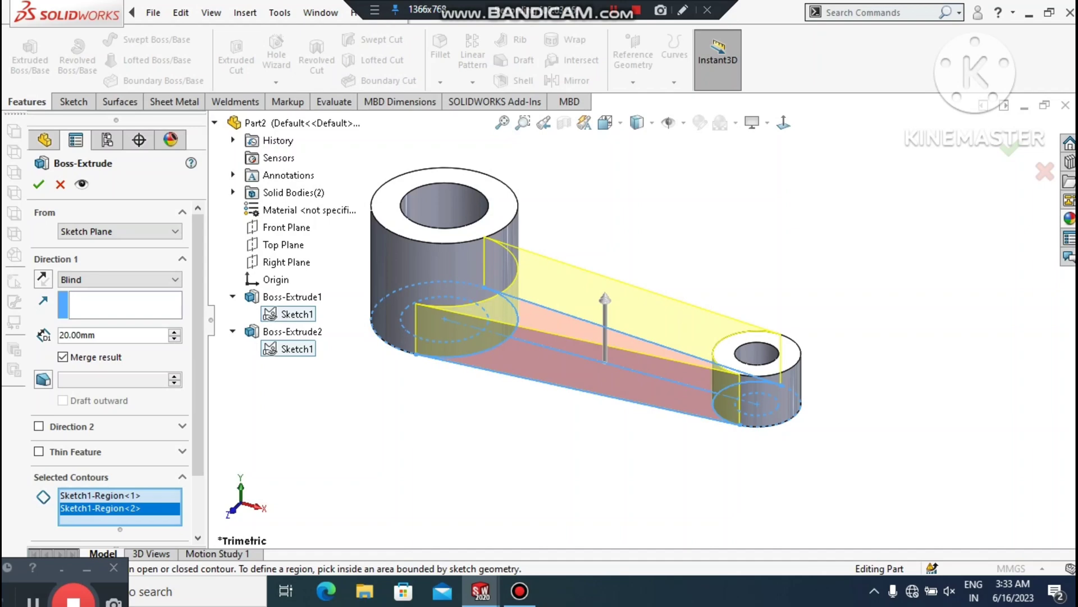
left_click(171, 338)
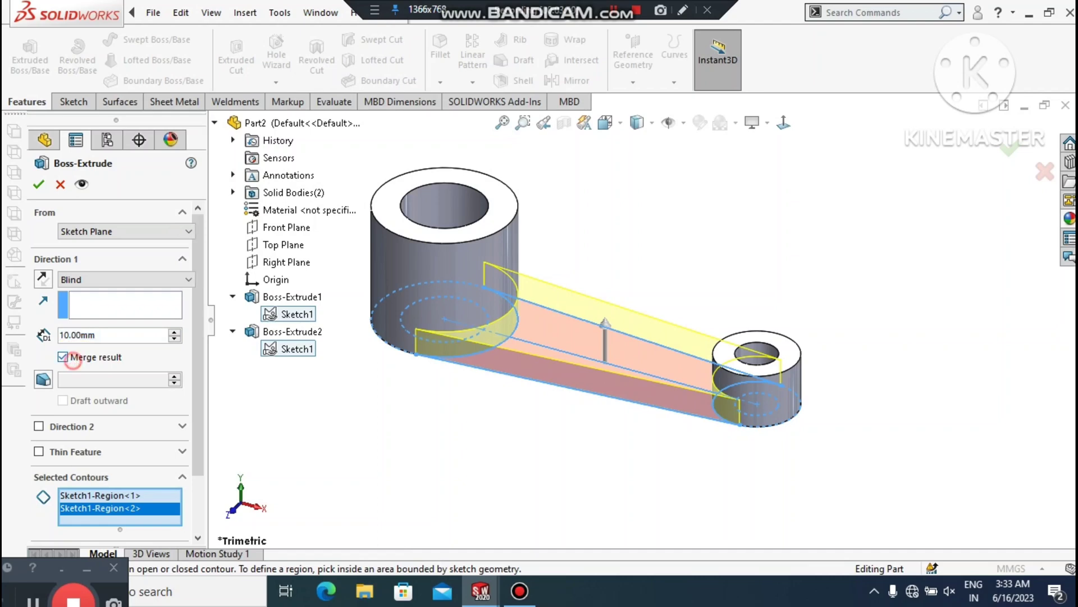
left_click(64, 357)
left_click(64, 357)
left_click(38, 184)
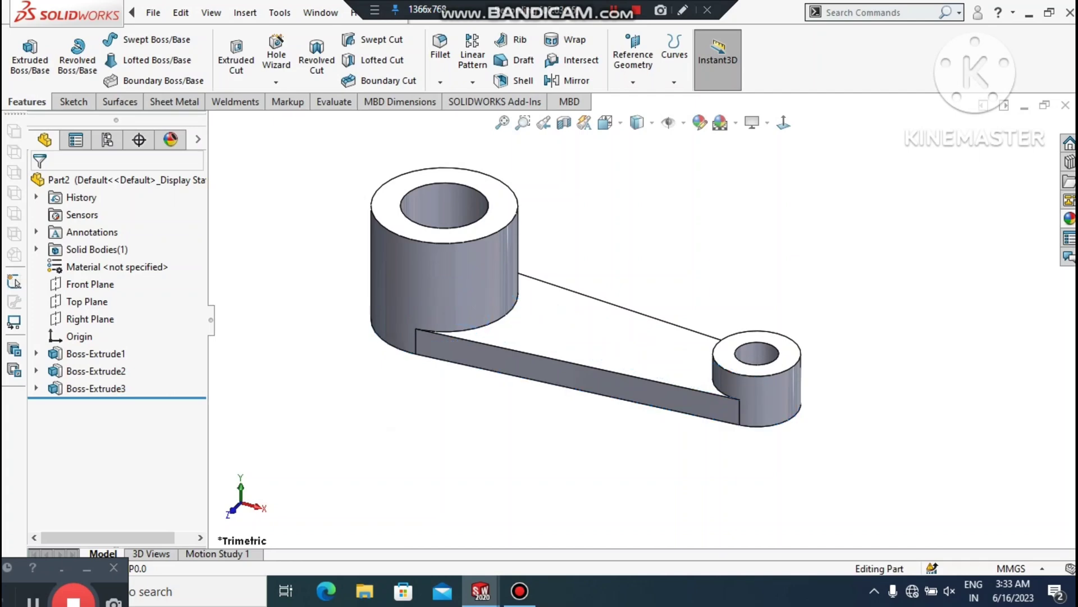
Step: Start a sketch on the Front Plane and view it face-on
left_click(551, 327)
middle_click_drag(551, 327, 628, 397)
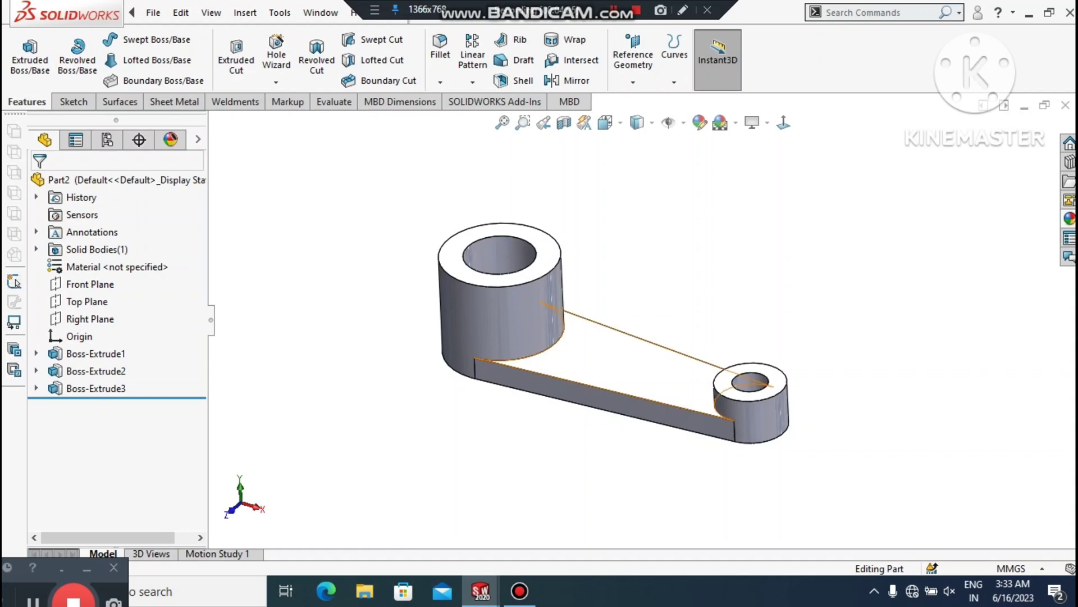
scroll(668, 365, "down", 1)
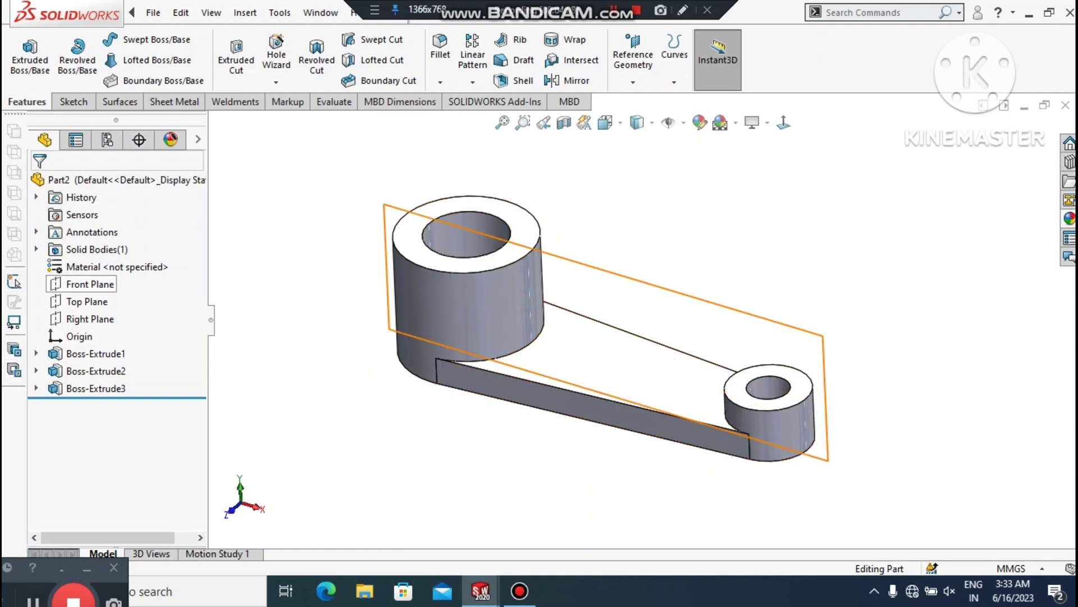
right_click(90, 287)
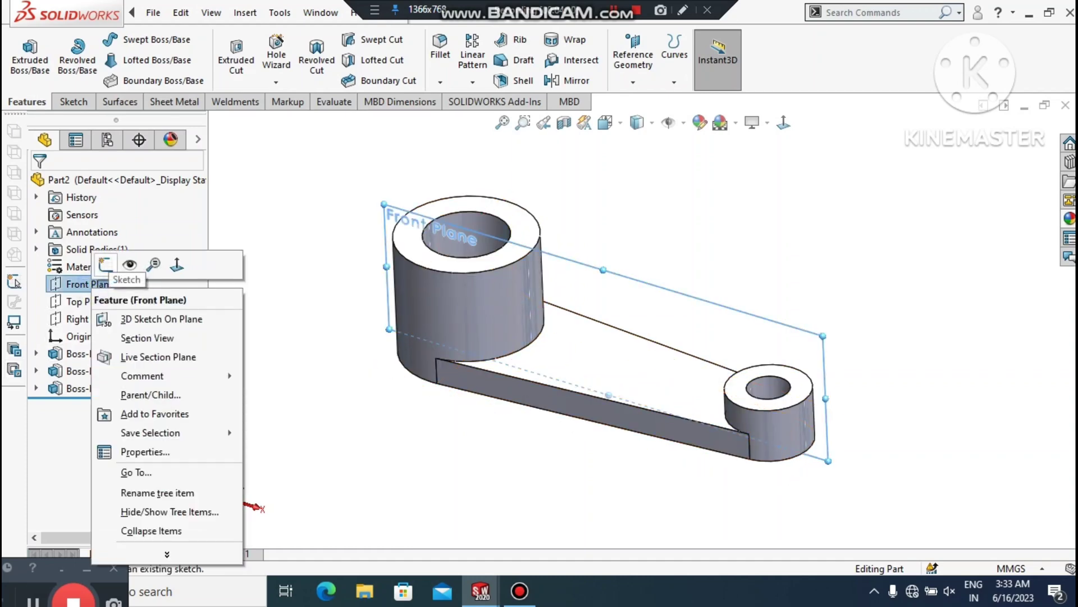
left_click(106, 264)
left_click(783, 122)
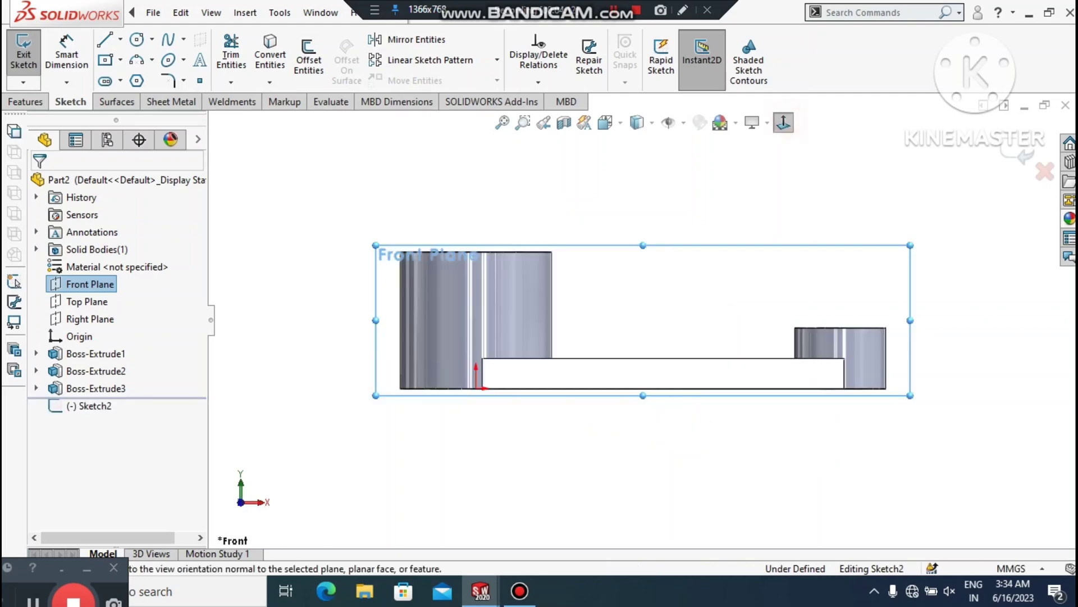
left_click(996, 325)
scroll(993, 322, "down", 2)
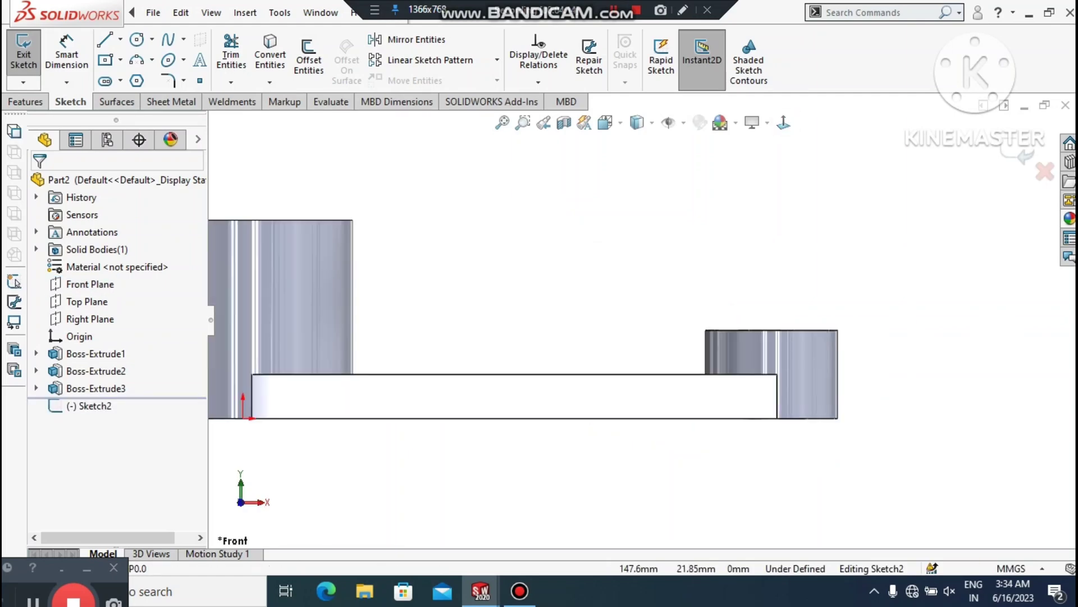
Step: Draw a sloping line about 85 mm long from the large boss's upper inner corner to the small boss's top edge
left_click(104, 38)
scroll(270, 157, "down", 3)
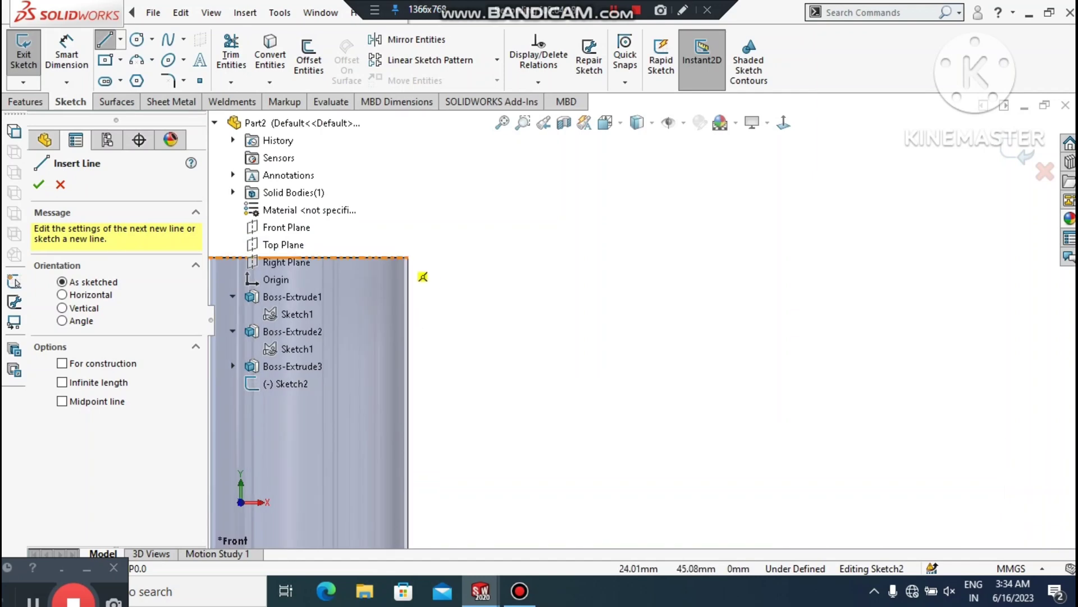
left_click(407, 258)
scroll(643, 366, "up", 3)
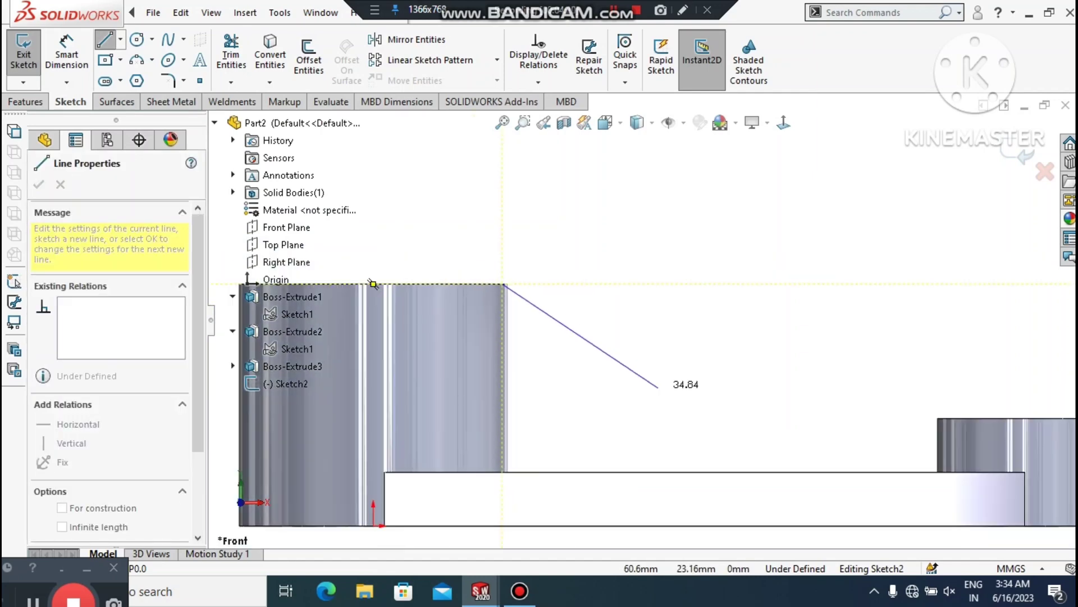
scroll(662, 387, "up", 1)
scroll(784, 378, "down", 2)
scroll(954, 408, "down", 1)
scroll(851, 386, "down", 3)
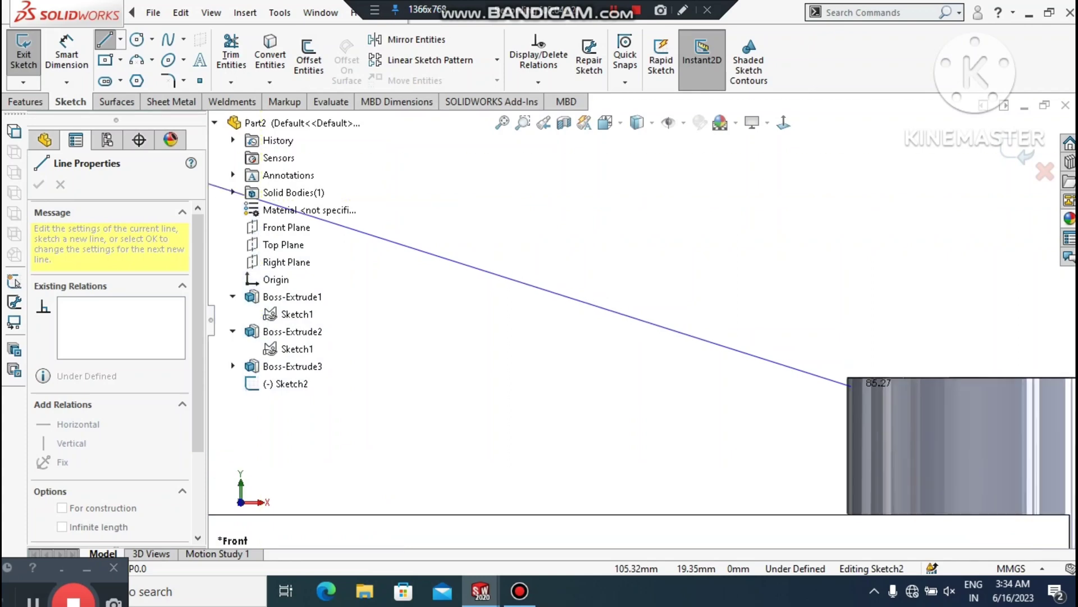
scroll(853, 373, "down", 1)
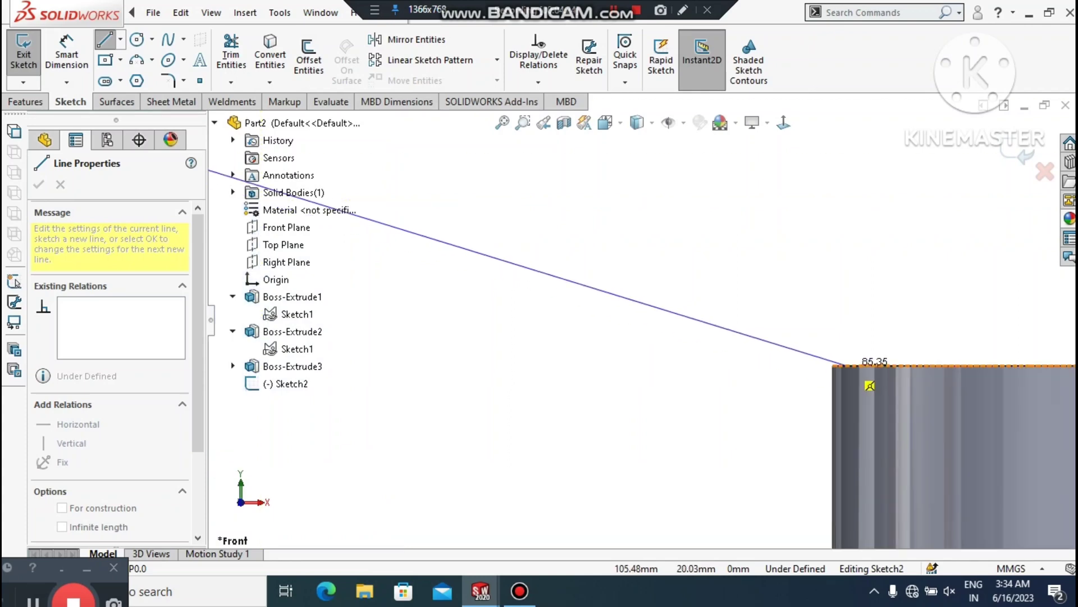
left_click(843, 366)
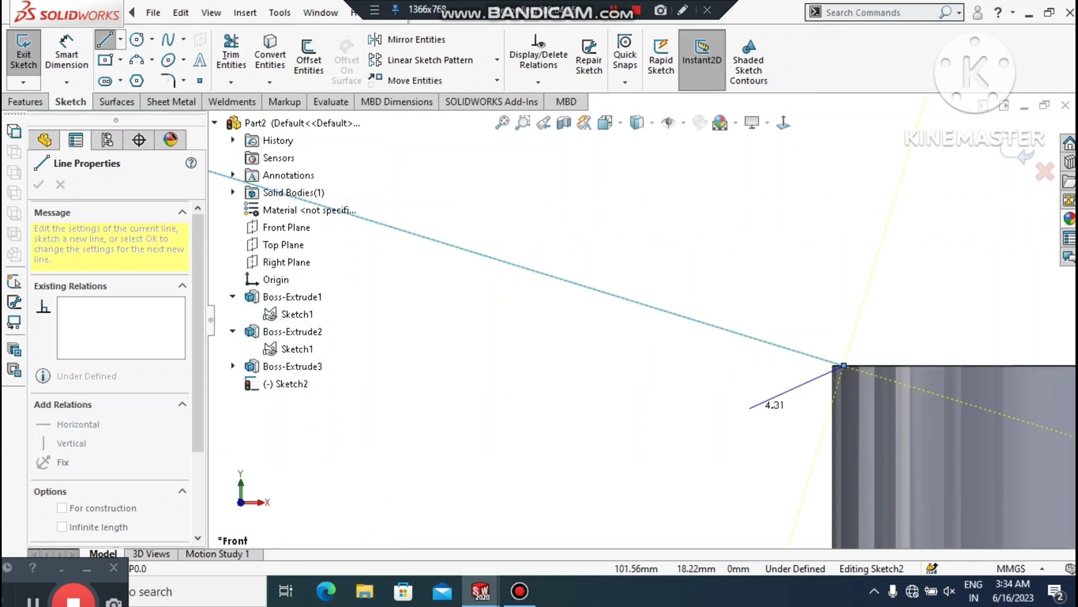
key("Escape")
scroll(646, 320, "up", 6)
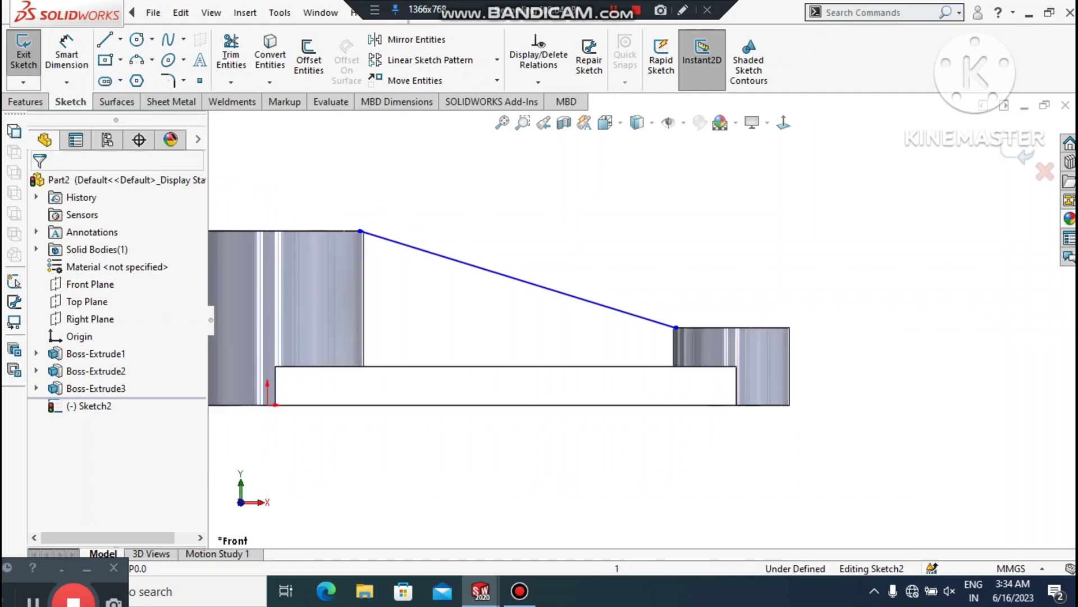
Step: Create a rib from the sloping line, 10 mm thick on both sides, extruded parallel to the sketch down to the arm
key("ctrl+7")
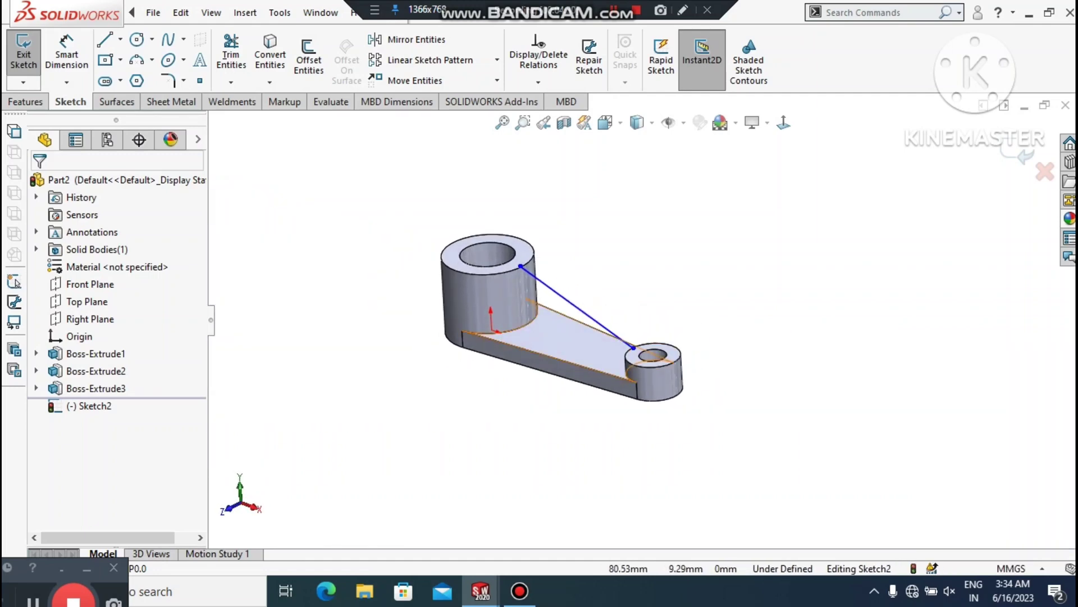
scroll(590, 360, "down", 2)
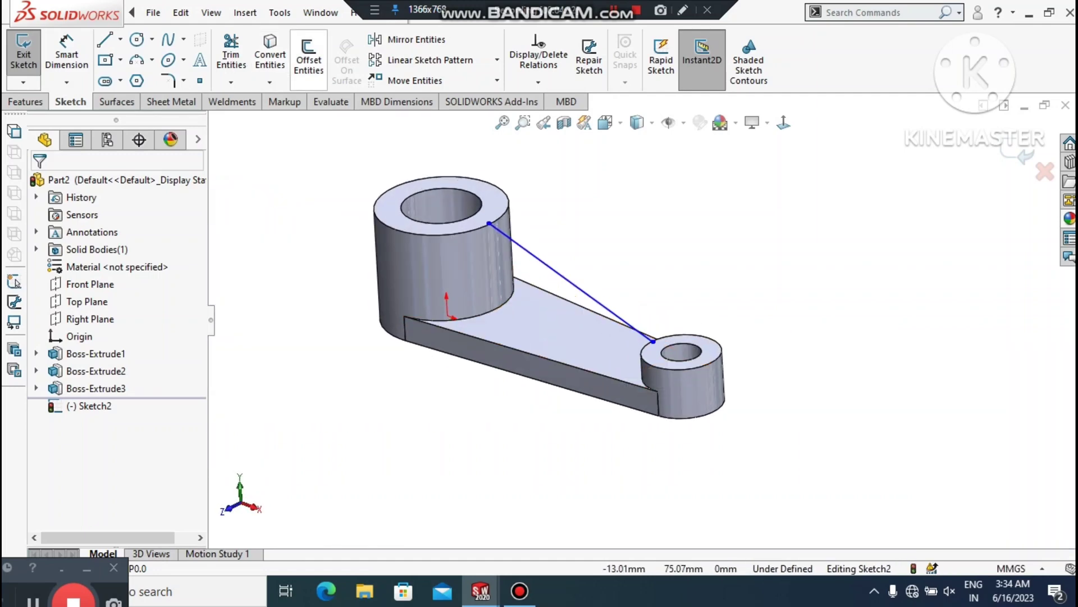
left_click(25, 102)
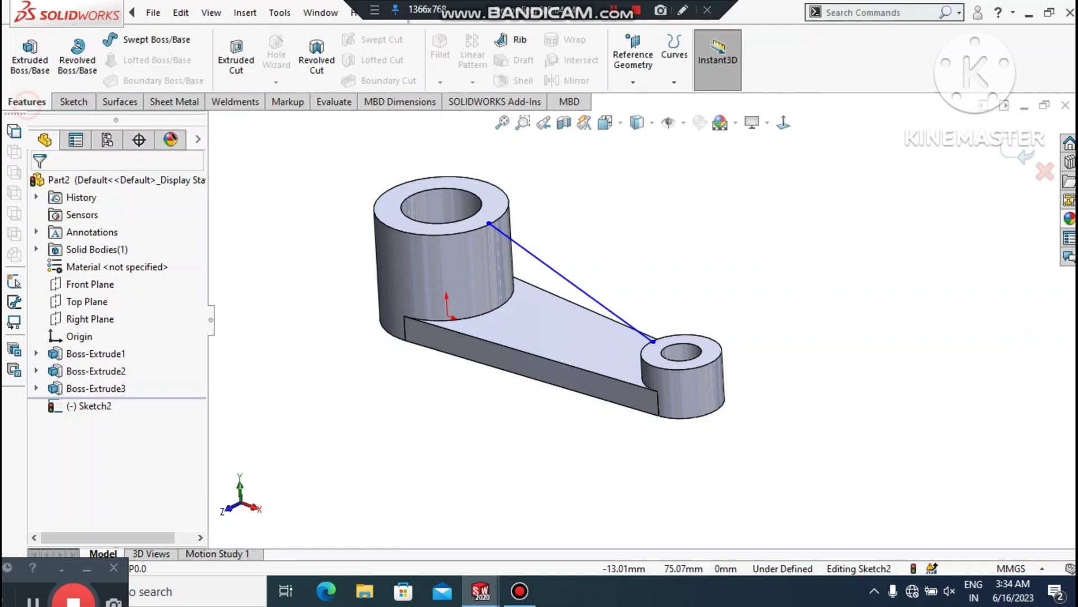
left_click(515, 40)
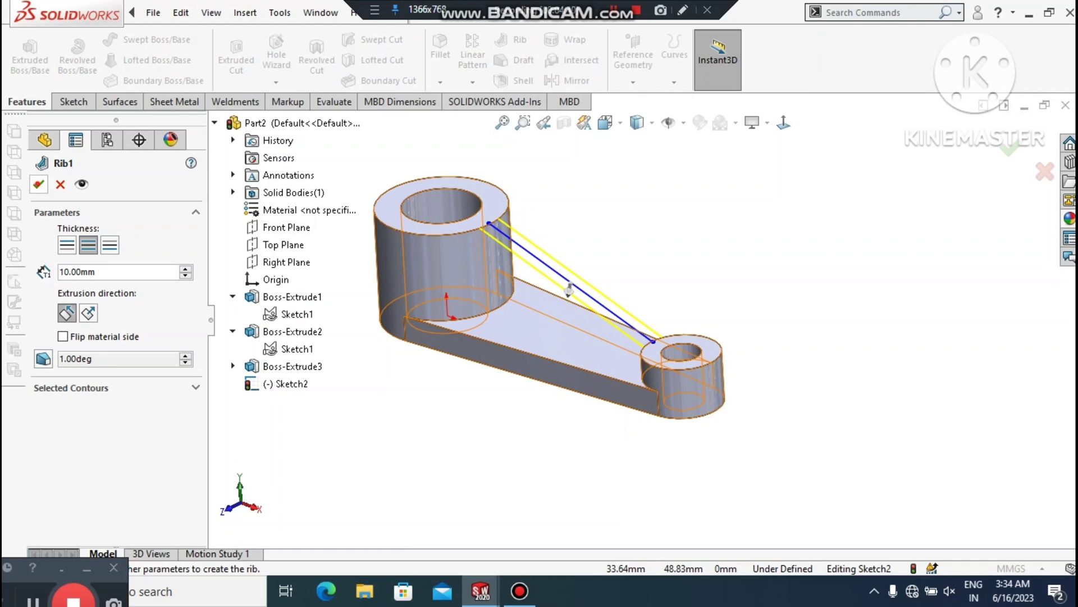
left_click(38, 184)
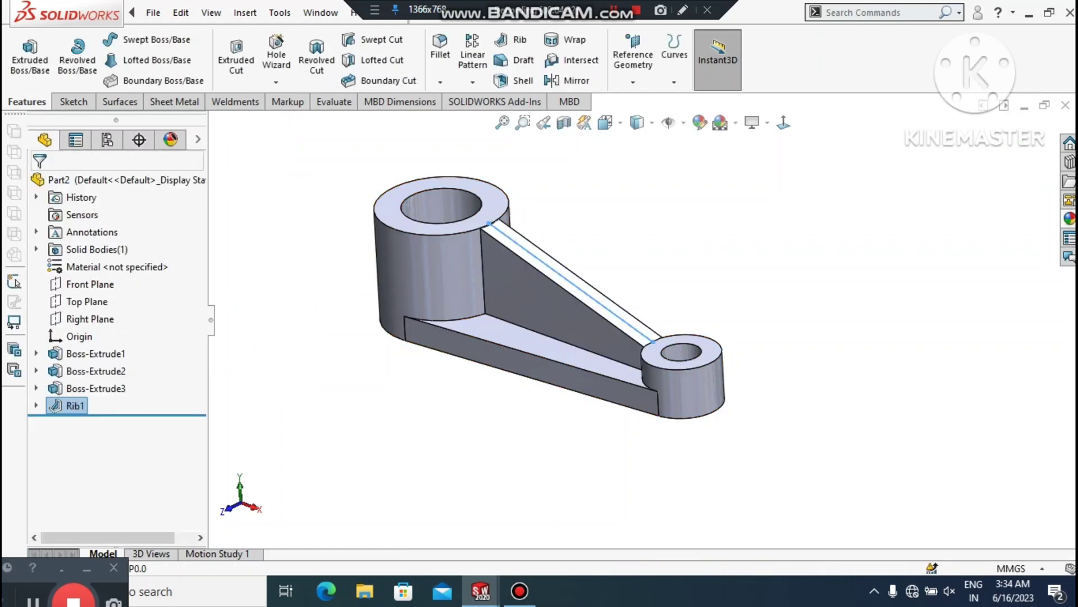
left_click(471, 441)
Step: Chamfer the bore edges of both the large and small bosses 1 mm at 45 degrees
scroll(580, 268, "down", 5)
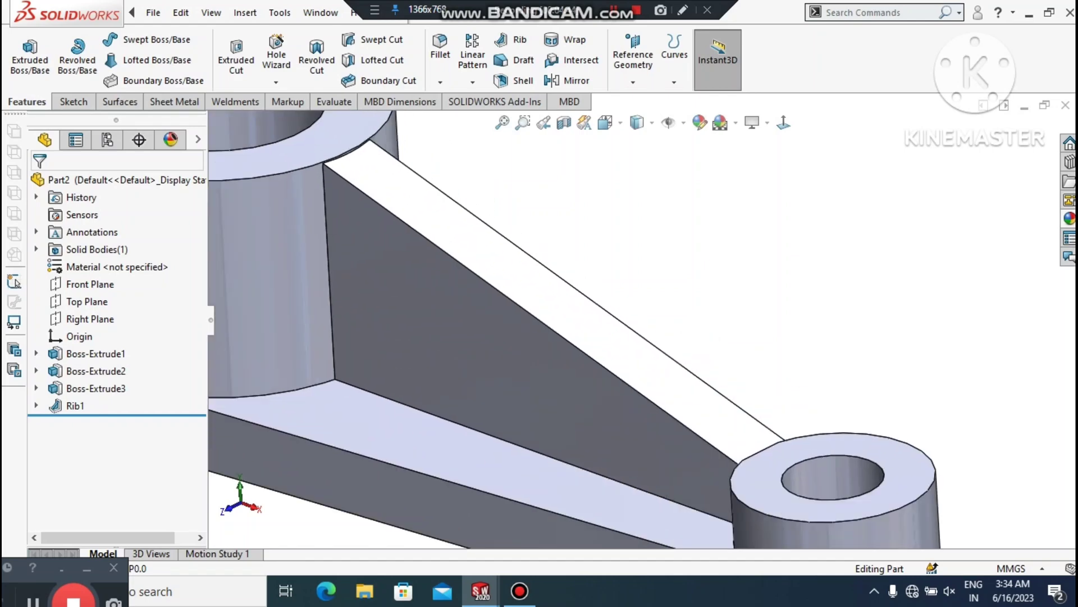
scroll(640, 320, "up", 6)
mouse_move(595, 332)
middle_mouse_down()
mouse_move(449, 242)
mouse_move(590, 360)
mouse_move(595, 346)
middle_mouse_up()
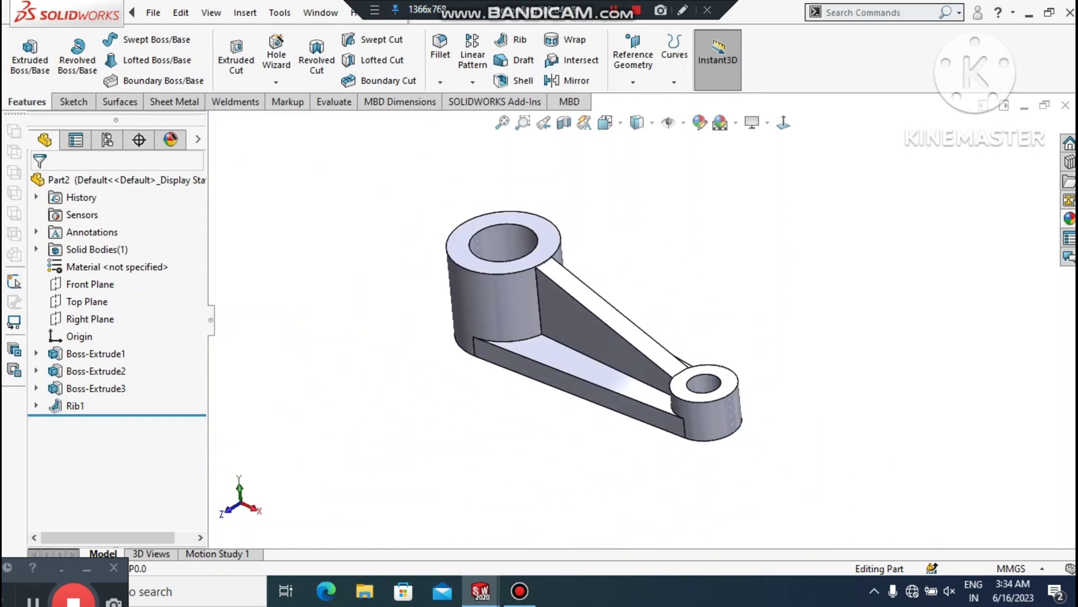
scroll(478, 337, "down", 2)
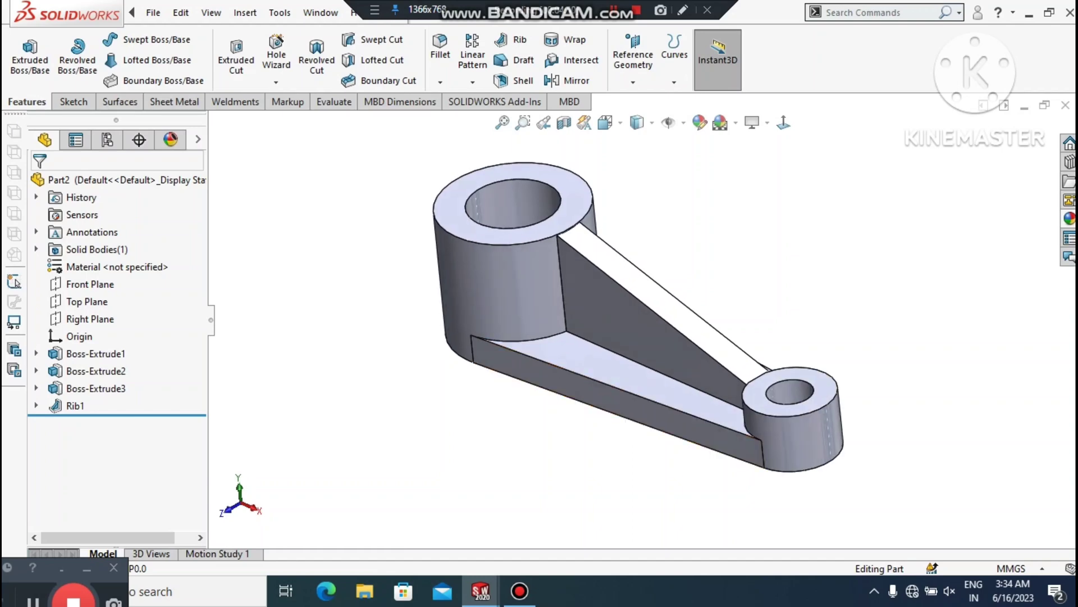
middle_click_drag(477, 337, 514, 339)
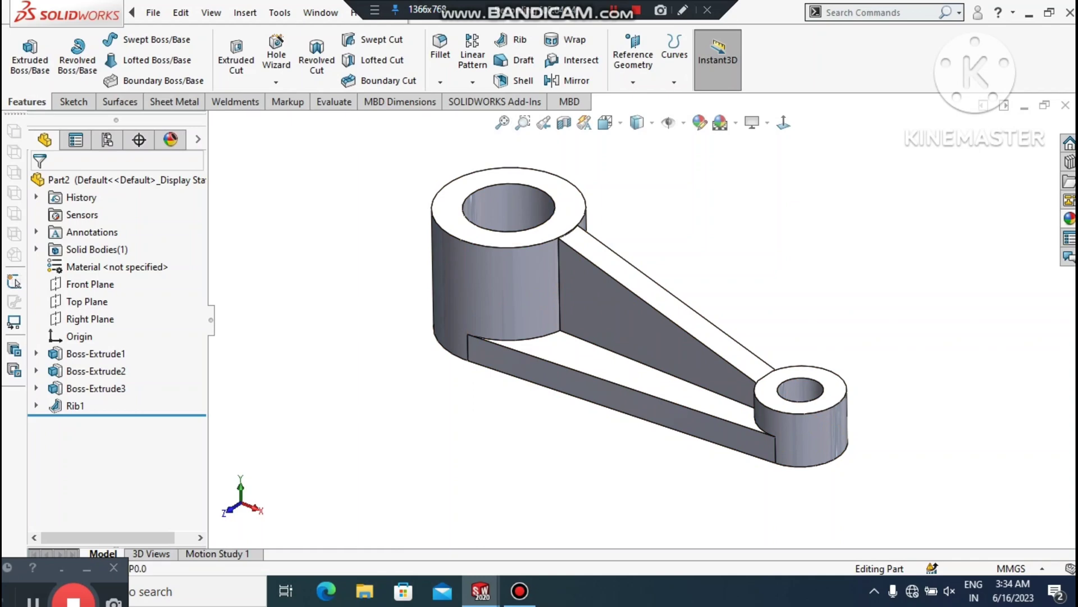
left_click(437, 82)
left_click(450, 123)
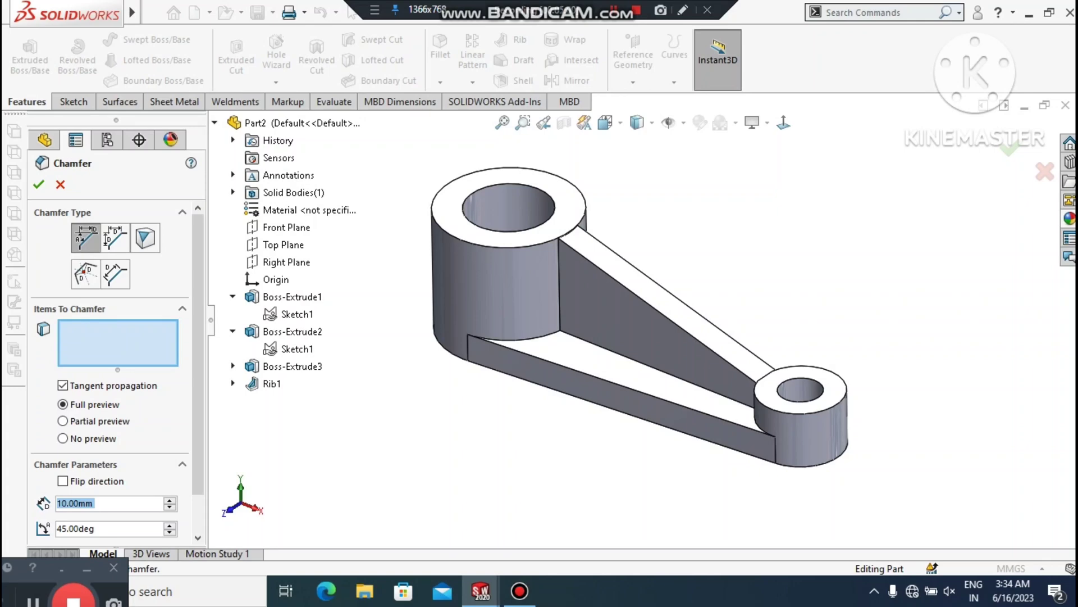
type("1")
key("Return")
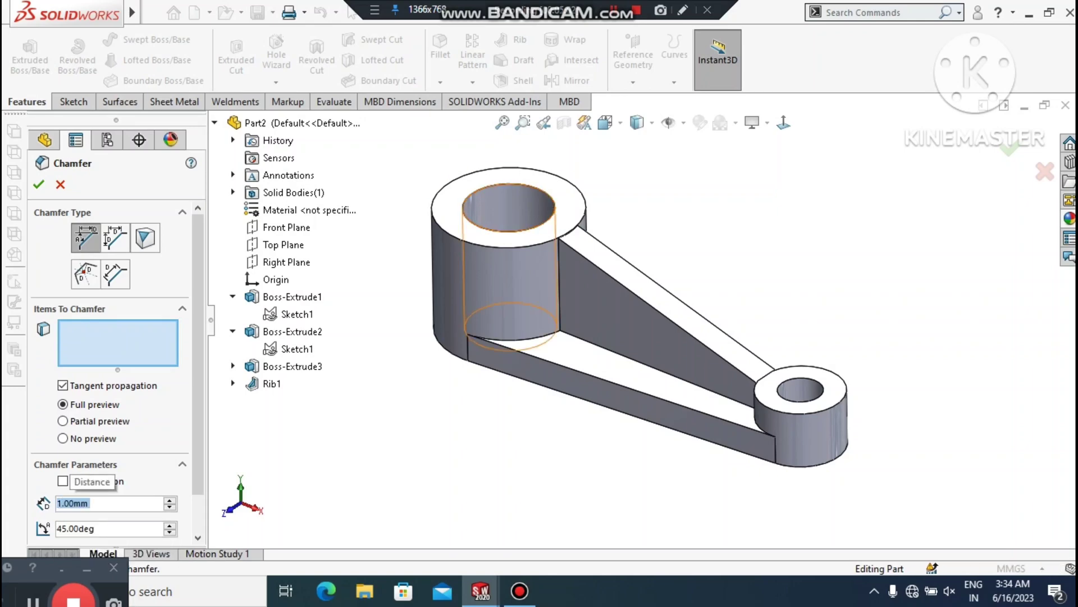
left_click(508, 210)
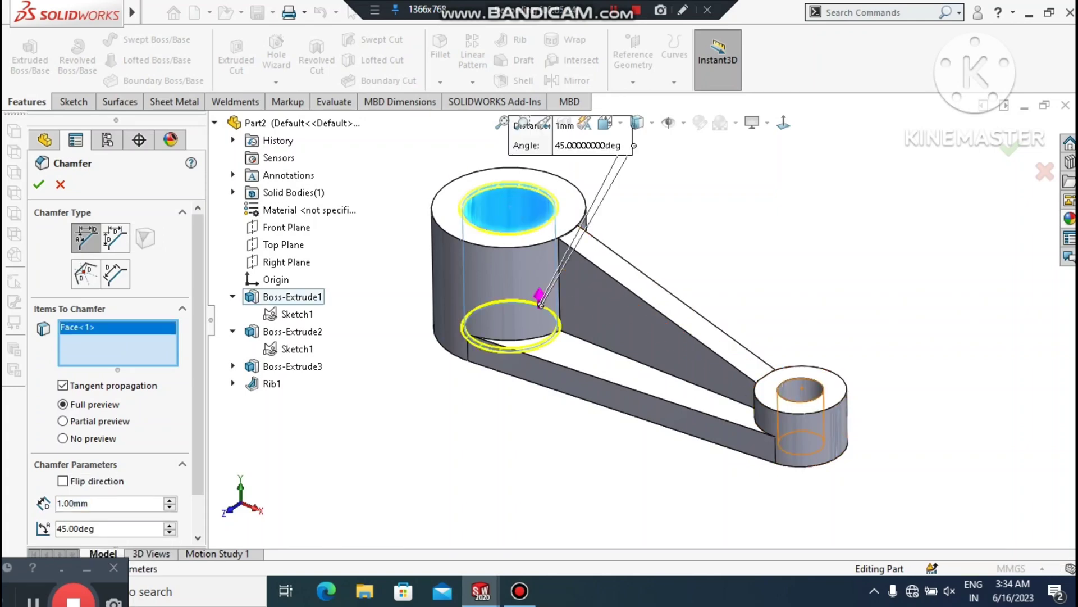
left_click(798, 389)
left_click(38, 184)
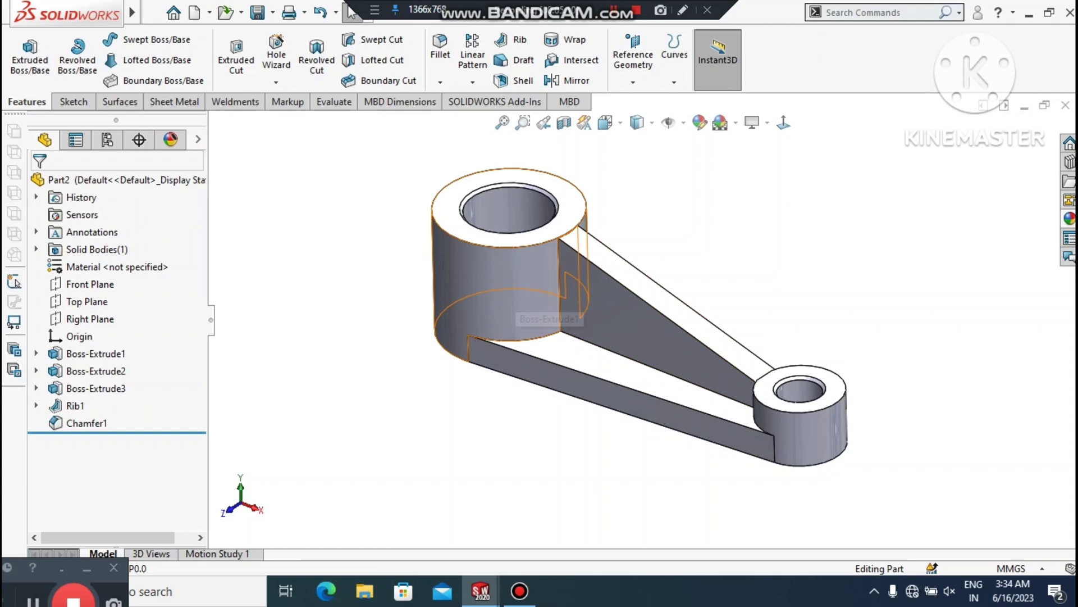
Step: Apply the brushed chromium appearance from the chrome metals to the whole part
left_click(1069, 219)
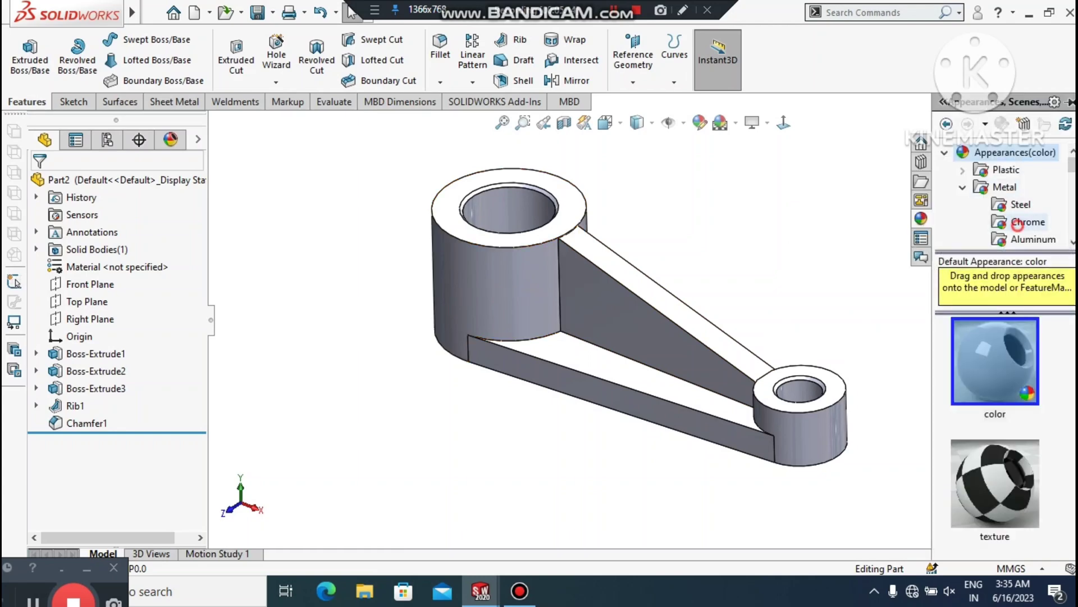
left_click(1018, 223)
double_click(995, 483)
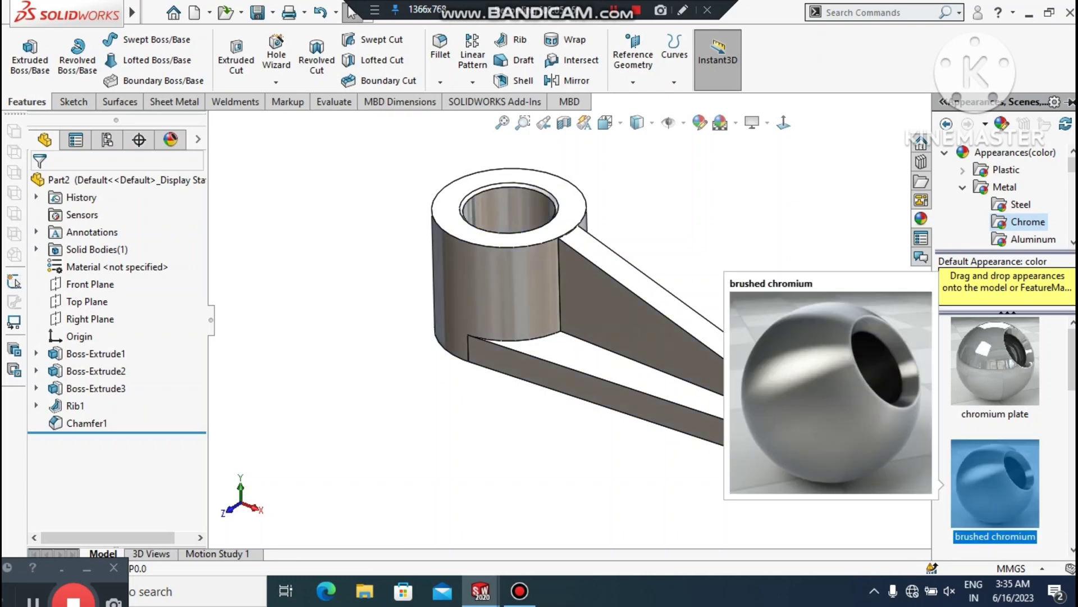
left_click(497, 445)
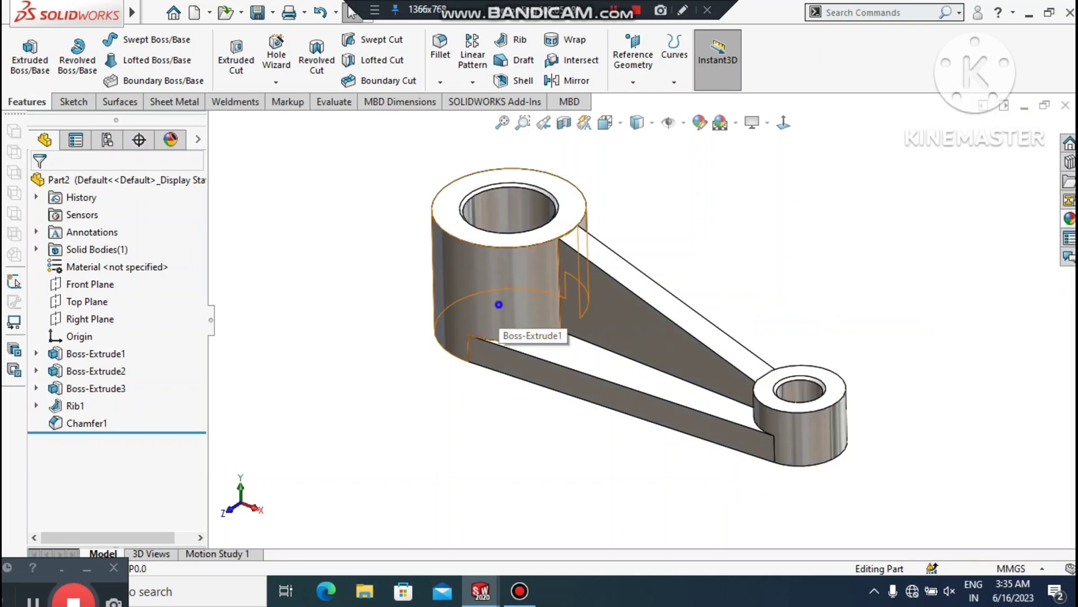
Step: Assign a yellow face color to both bosses' outer walls, the arm's near top and side faces, and the rib's near side and sloping top
right_click(501, 336)
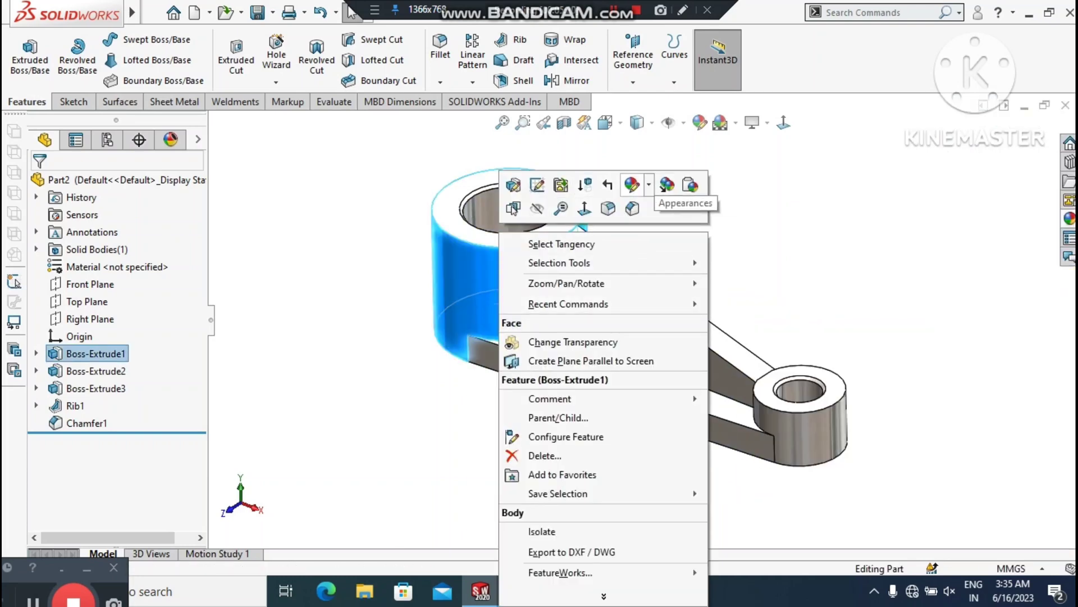
left_click(632, 185)
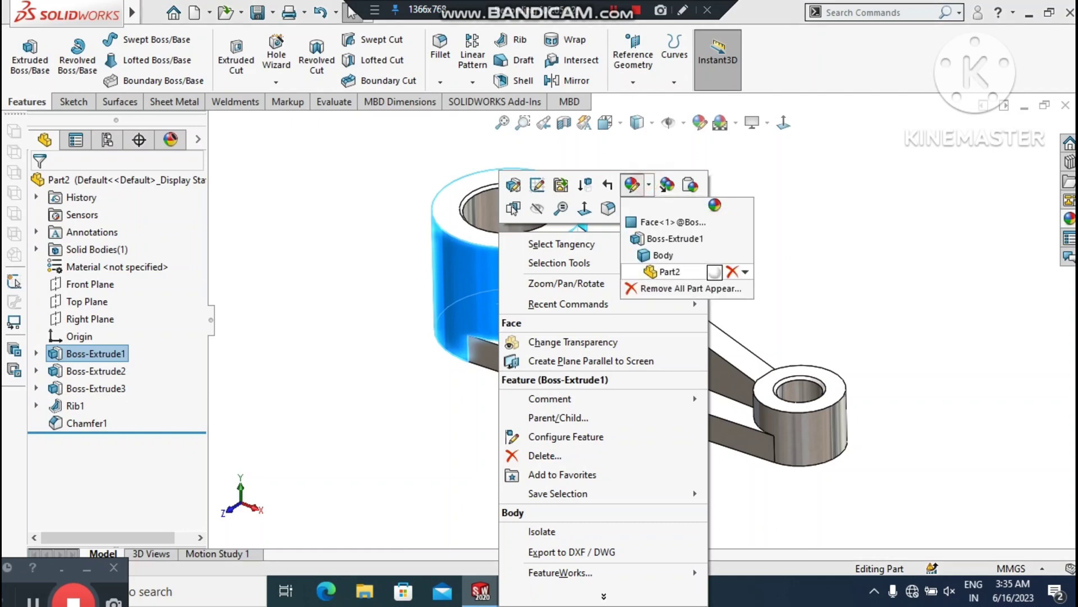
left_click(673, 224)
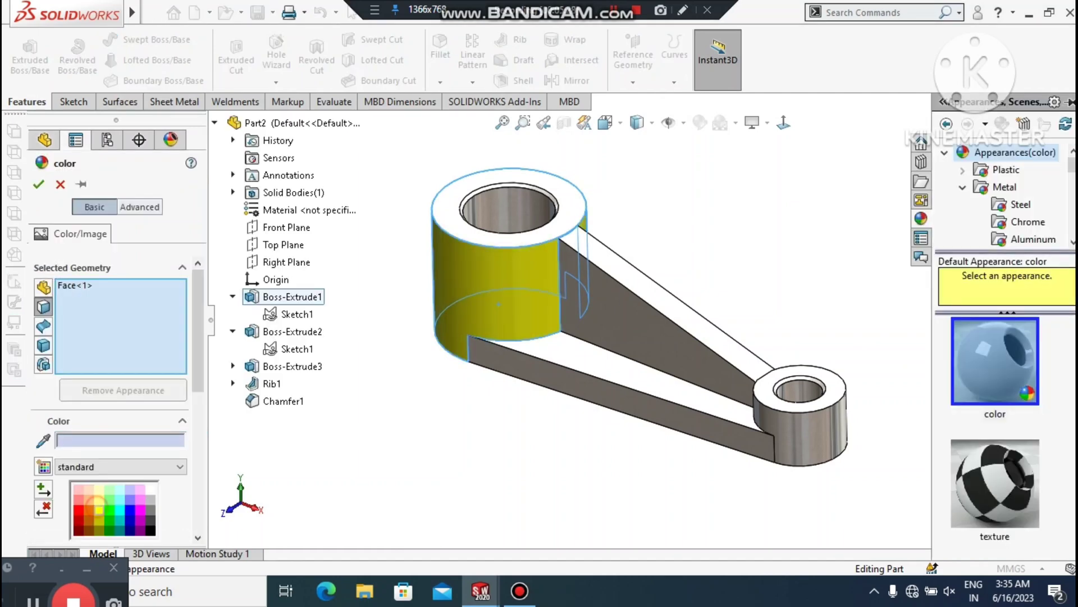
left_click(587, 362)
left_click(659, 353)
left_click(585, 395)
left_click(585, 392)
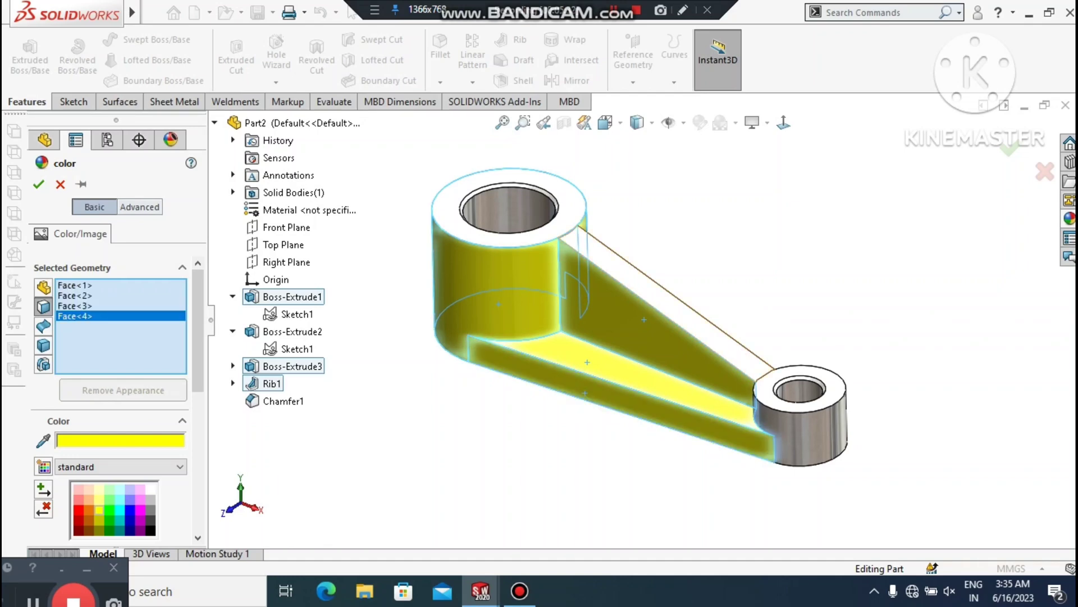
left_click(730, 344)
left_click(797, 440)
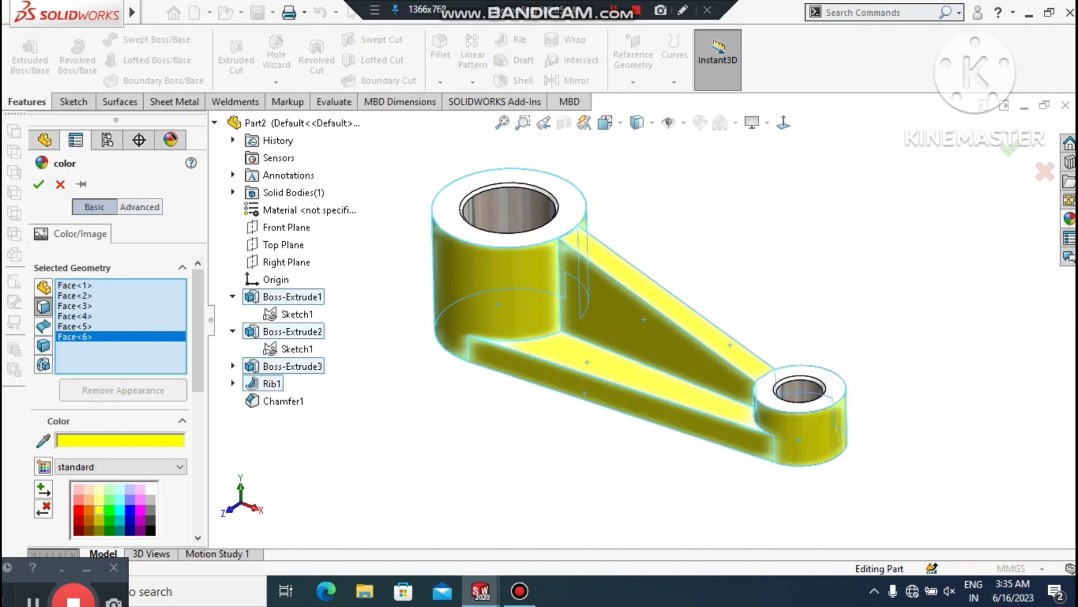
Step: Add the top ring faces of both bosses and the part's flat underside to the yellow faces
scroll(837, 382, "down", 3)
scroll(655, 323, "up", 2)
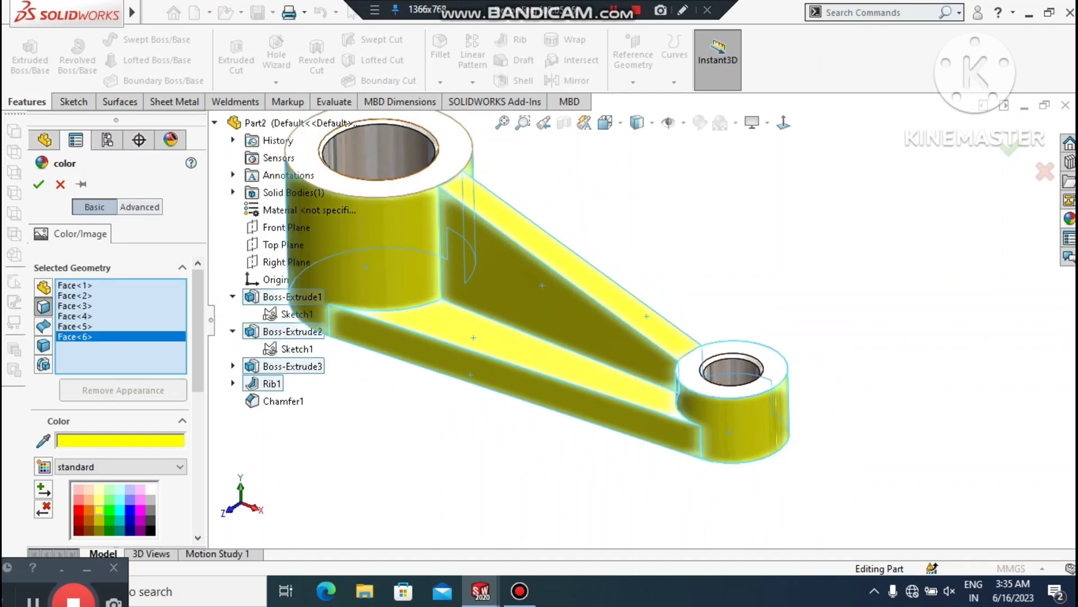
left_click(451, 148)
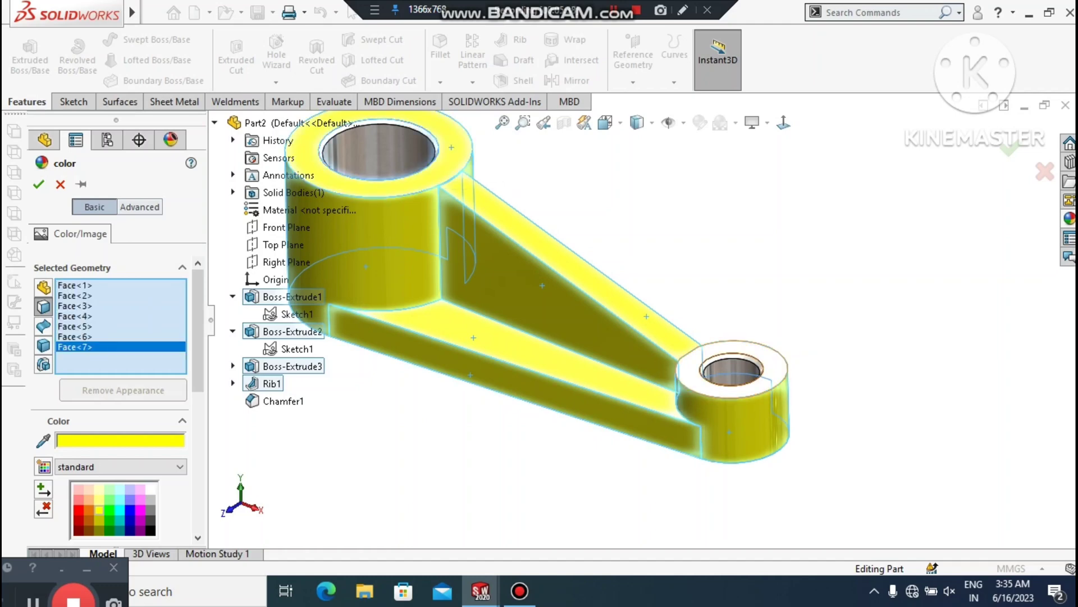
left_click(737, 344)
scroll(646, 359, "up", 2)
middle_click_drag(646, 376, 636, 227)
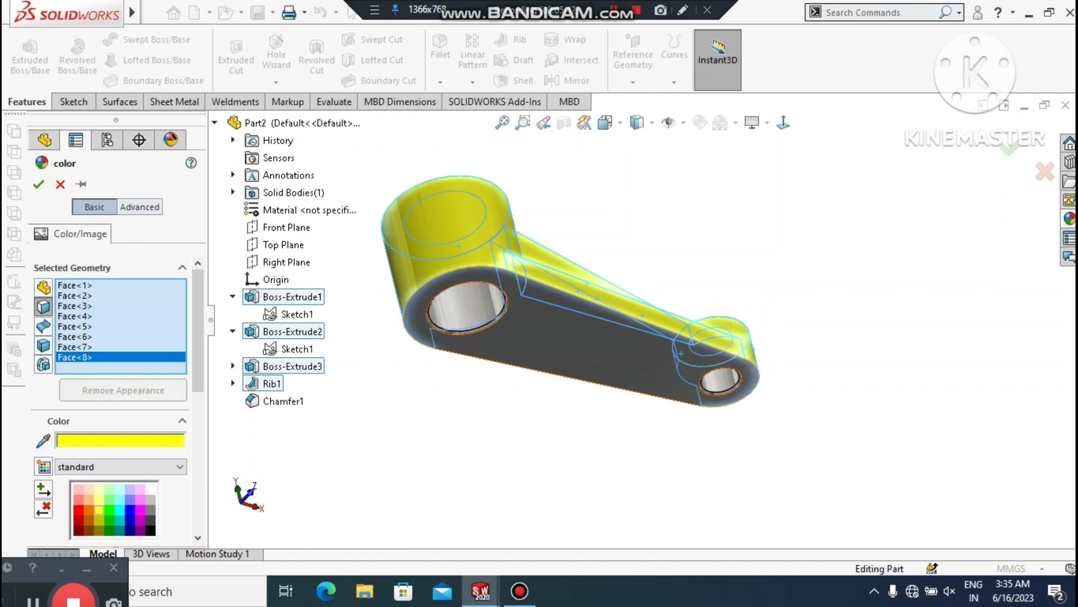
left_click(562, 362)
Step: Add the arm's far top and side faces and the rib's far side to the yellow faces, and apply the color
middle_click_drag(590, 360, 775, 404)
scroll(617, 321, "down", 3)
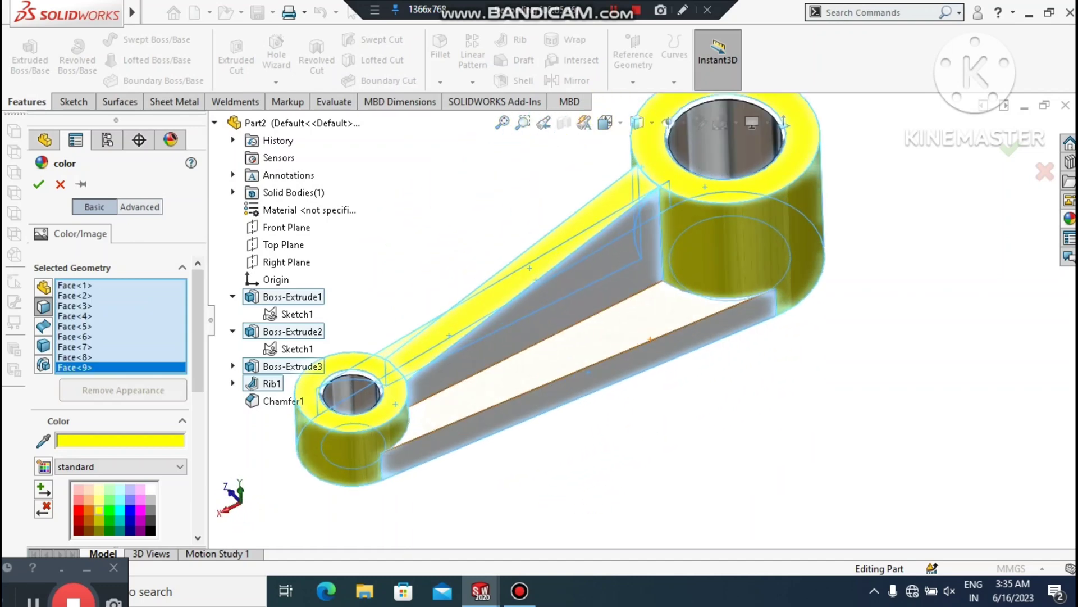
left_click(618, 323)
left_click(626, 365)
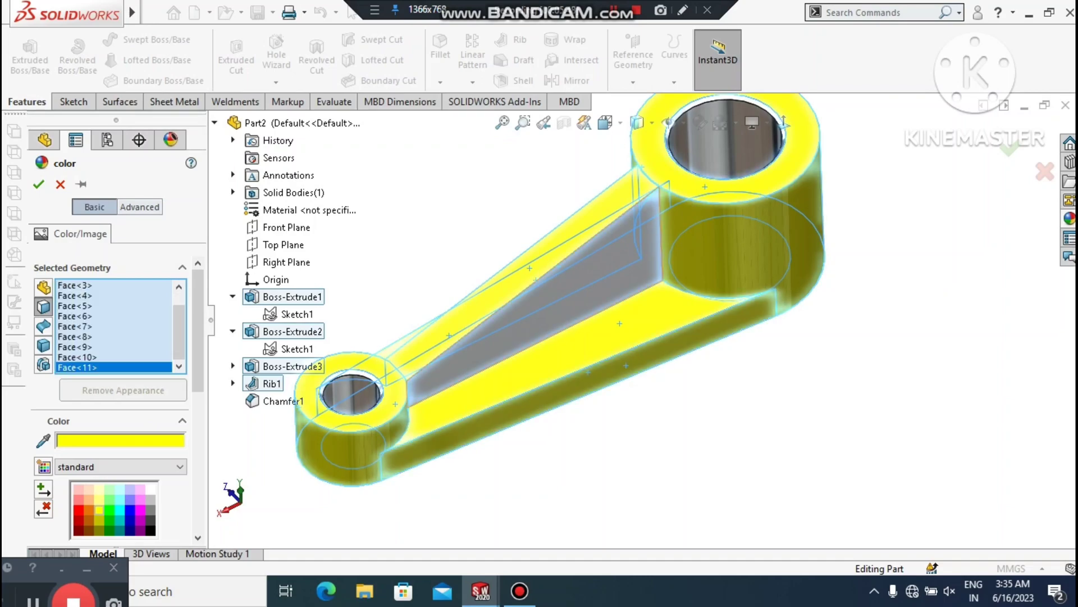
left_click(596, 253)
middle_click_drag(622, 379, 829, 396)
scroll(828, 396, "up", 1)
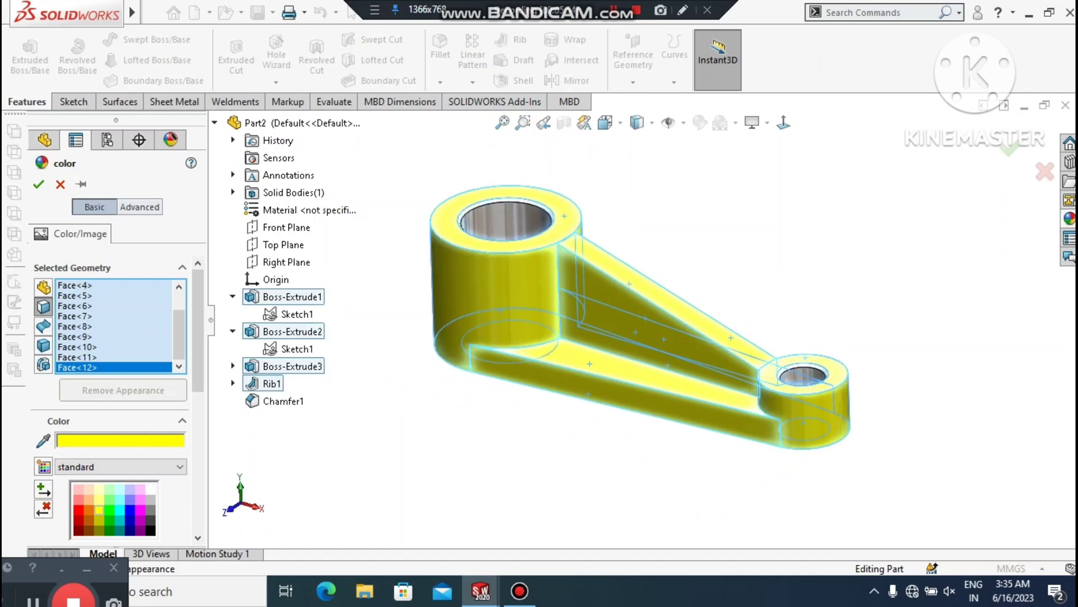
left_click(38, 183)
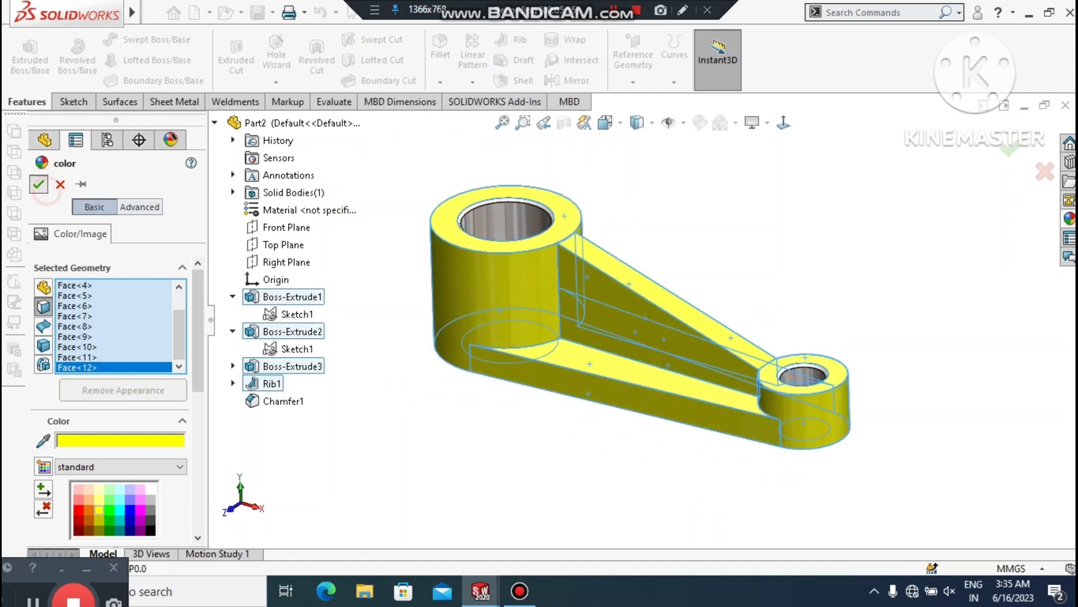
middle_click_drag(640, 315, 639, 328)
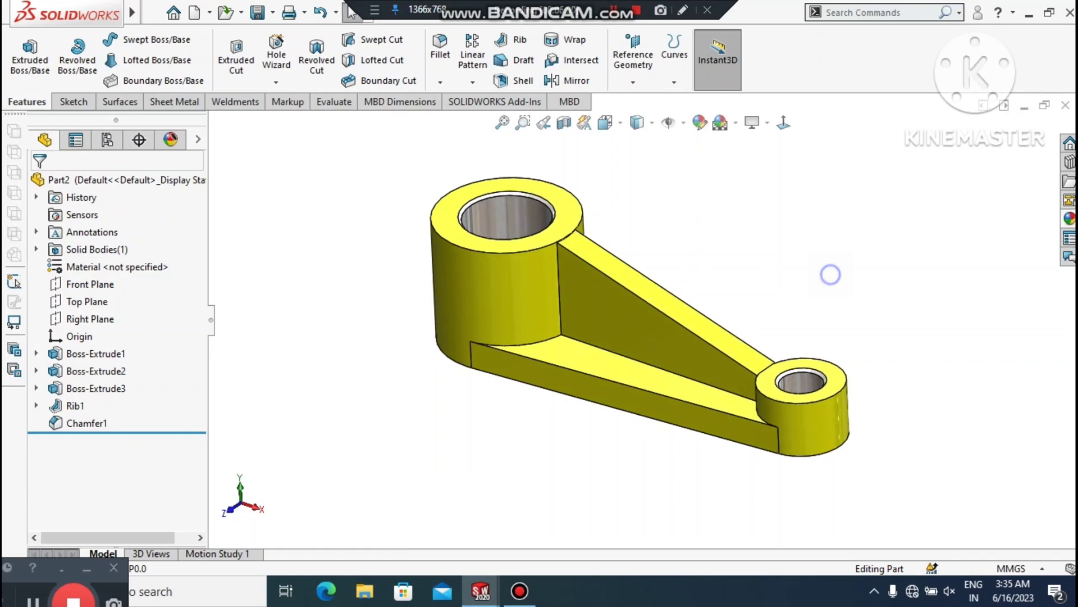
right_click(830, 275)
left_click(829, 325)
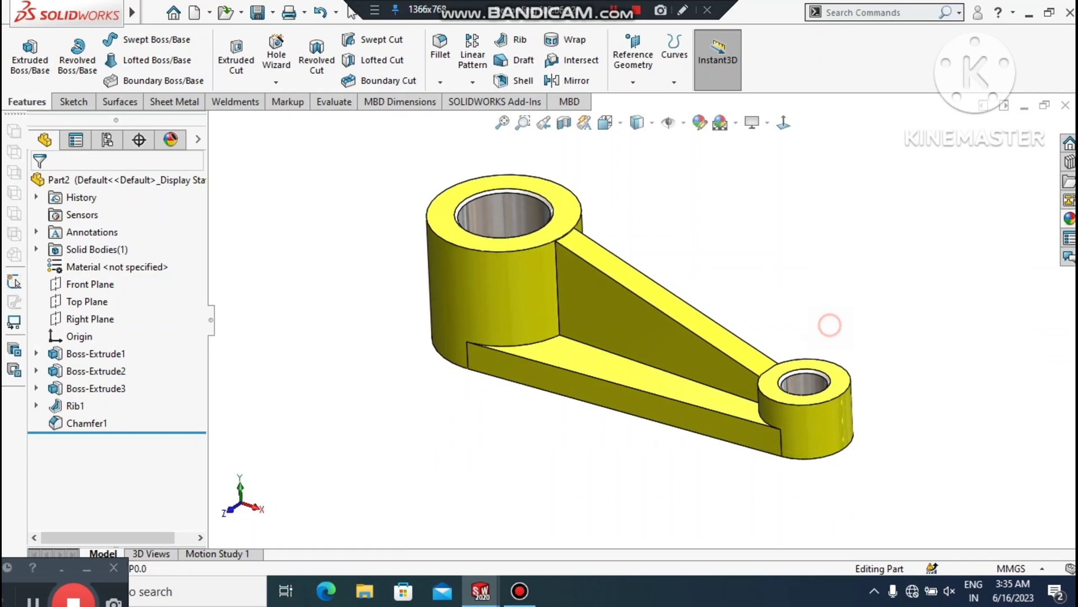
mouse_move(827, 287)
left_mouse_down()
mouse_move(828, 305)
mouse_move(827, 293)
left_mouse_up()
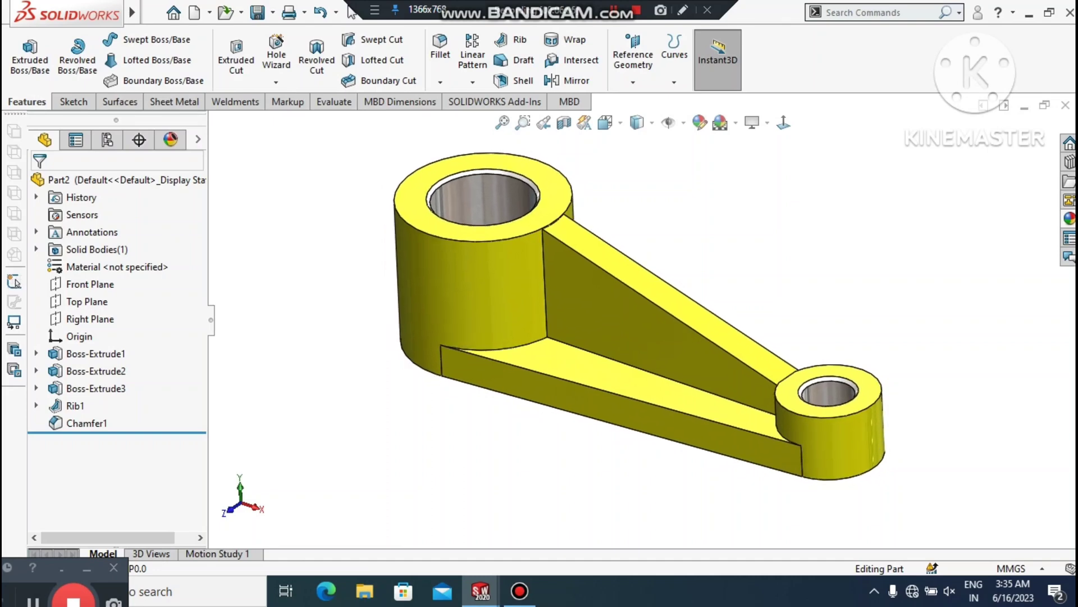